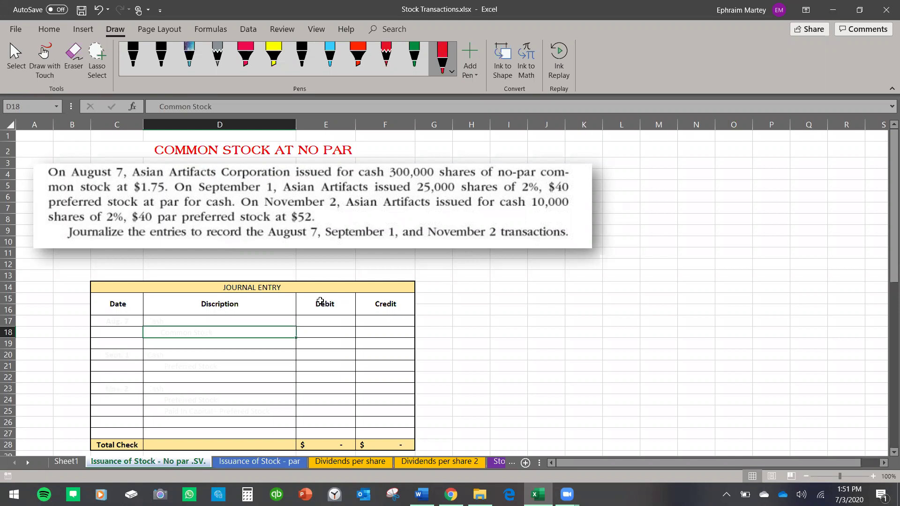
Step: Check the Sheet1 notes on par value, and on the no-par issuance sheet underline "issued" with an arrow from a handwritten "sold"
{"action": "left_click", "coordinate": [67, 463]}
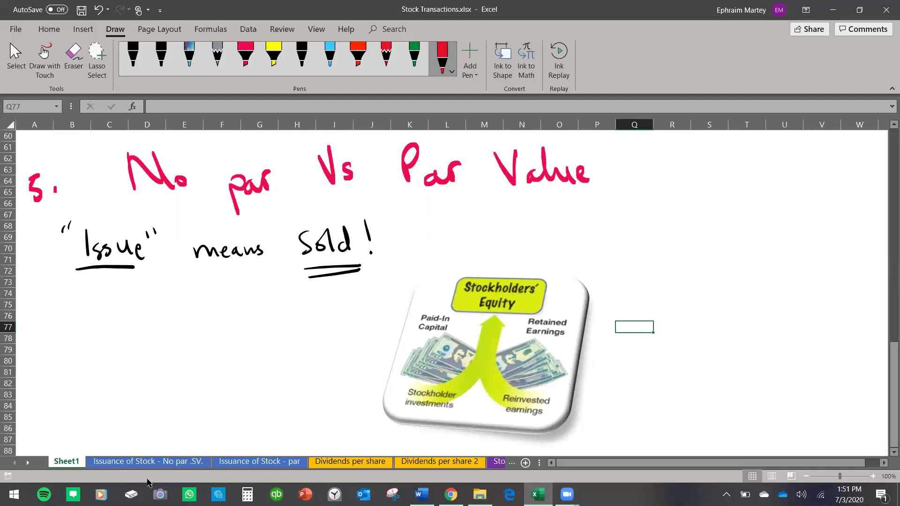
{"action": "left_click", "coordinate": [151, 462]}
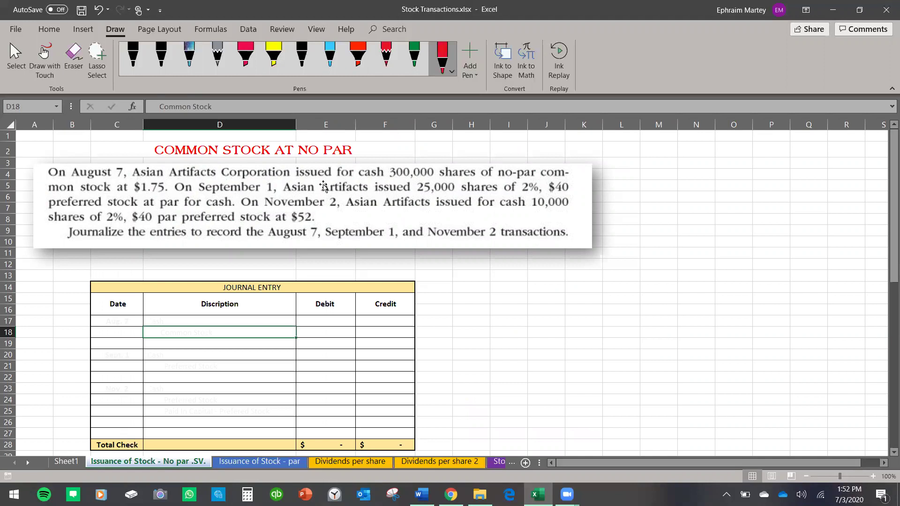
{"action": "left_click_drag", "start_coordinate": [293, 177], "coordinate": [328, 178]}
{"action": "mouse_move", "coordinate": [391, 138]}
{"action": "left_mouse_down"}
{"action": "mouse_move", "coordinate": [384, 147]}
{"action": "mouse_move", "coordinate": [408, 136]}
{"action": "mouse_move", "coordinate": [414, 146]}
{"action": "mouse_move", "coordinate": [339, 165]}
{"action": "mouse_move", "coordinate": [352, 166]}
{"action": "left_mouse_up"}
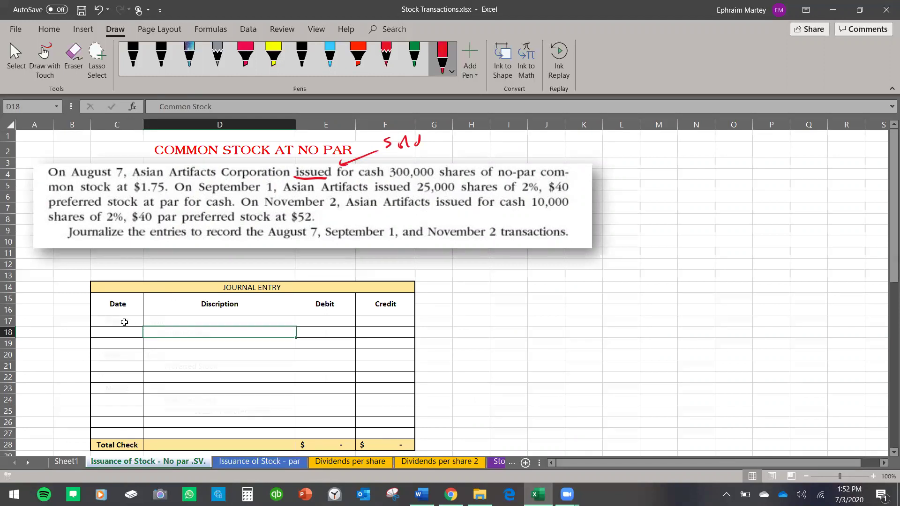
Step: Reveal the hidden date and Cash account in C17:D17 by changing the font colour to black
{"action": "left_click_drag", "start_coordinate": [124, 322], "coordinate": [151, 322]}
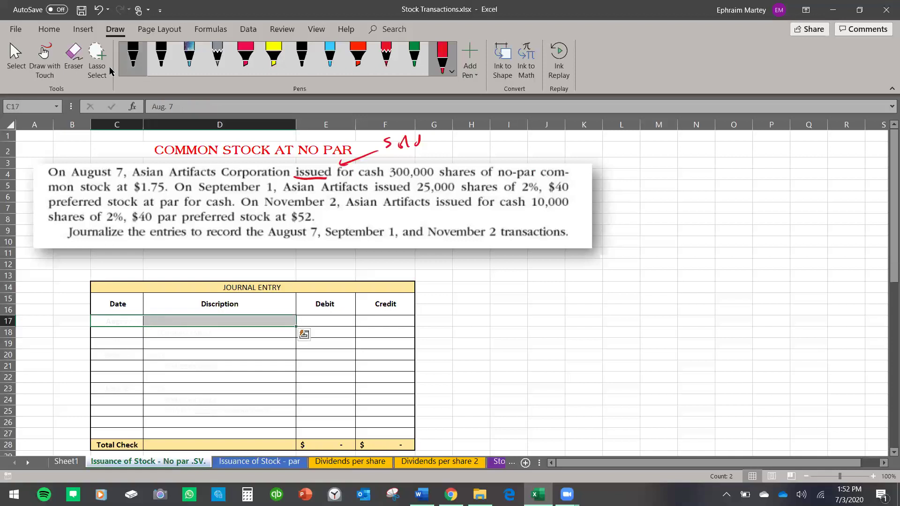
{"action": "left_click", "coordinate": [41, 32]}
{"action": "left_click", "coordinate": [211, 69]}
{"action": "left_click", "coordinate": [209, 106]}
Step: Mark 300,000 and "at $1.75" in the problem text and enter =300000*1.75 as the Aug. 7 Cash debit in E17
{"action": "left_click", "coordinate": [327, 320]}
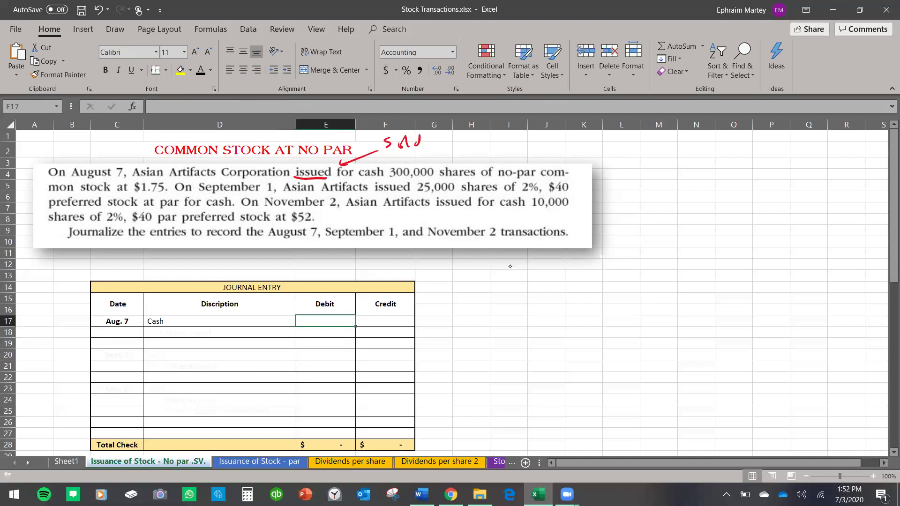
{"action": "left_click_drag", "start_coordinate": [389, 182], "coordinate": [435, 178]}
{"action": "mouse_move", "coordinate": [133, 195]}
{"action": "left_mouse_down"}
{"action": "mouse_move", "coordinate": [169, 194]}
{"action": "mouse_move", "coordinate": [169, 179]}
{"action": "mouse_move", "coordinate": [113, 184]}
{"action": "mouse_move", "coordinate": [124, 193]}
{"action": "mouse_move", "coordinate": [130, 184]}
{"action": "mouse_move", "coordinate": [129, 194]}
{"action": "left_mouse_up"}
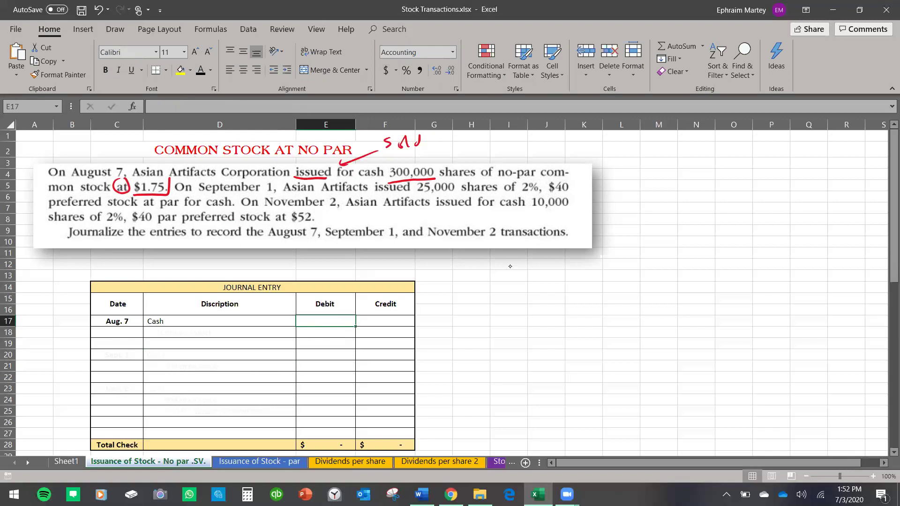
{"action": "type", "text": "="}
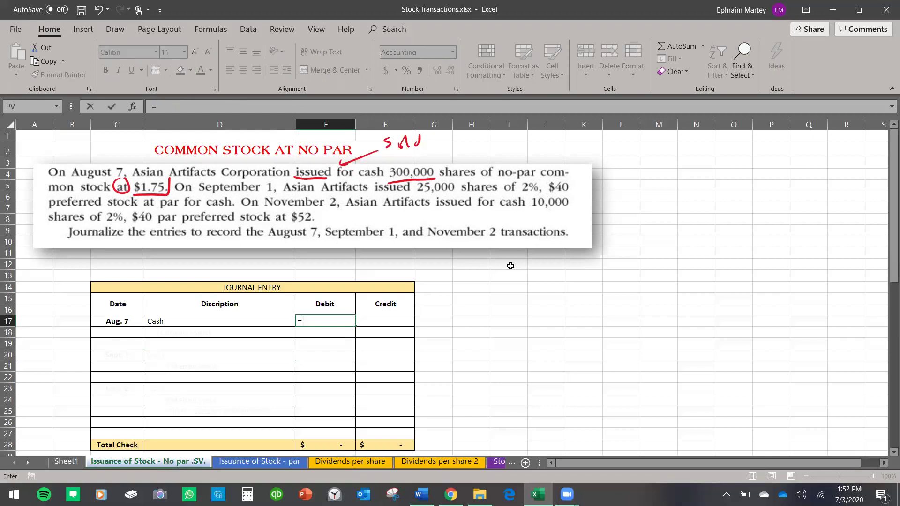
{"action": "type", "text": "300000*1.7"}
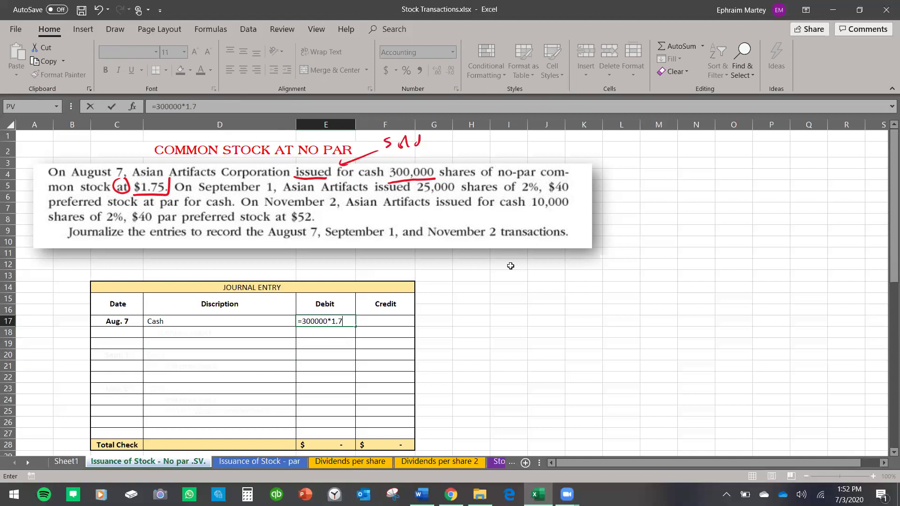
{"action": "type", "text": "5"}
{"action": "key", "text": "Return"}
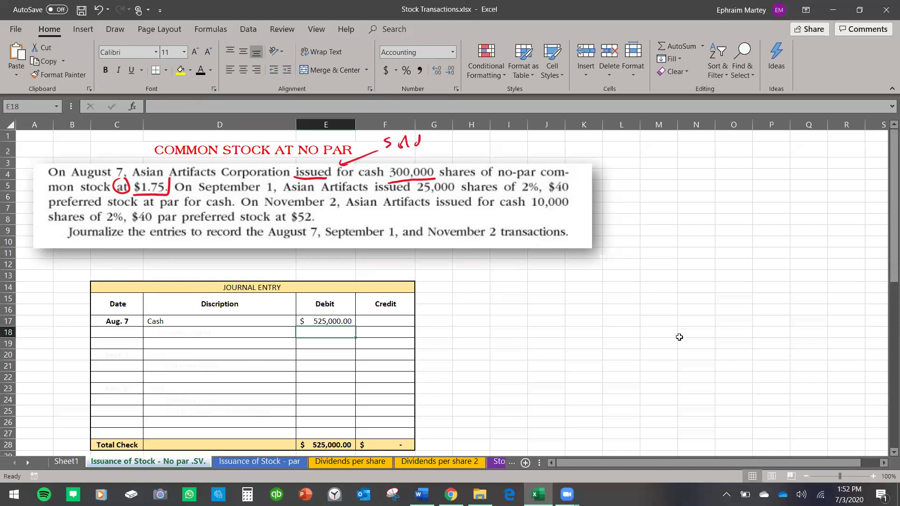
Step: Handwrite "inflow" and "equity" in red ink beside the journal, with an arrow pointing to "equity" from the word "capital"
{"action": "mouse_move", "coordinate": [508, 303]}
{"action": "left_mouse_down"}
{"action": "mouse_move", "coordinate": [515, 308]}
{"action": "mouse_move", "coordinate": [534, 291]}
{"action": "mouse_move", "coordinate": [548, 302]}
{"action": "mouse_move", "coordinate": [585, 286]}
{"action": "left_mouse_up"}
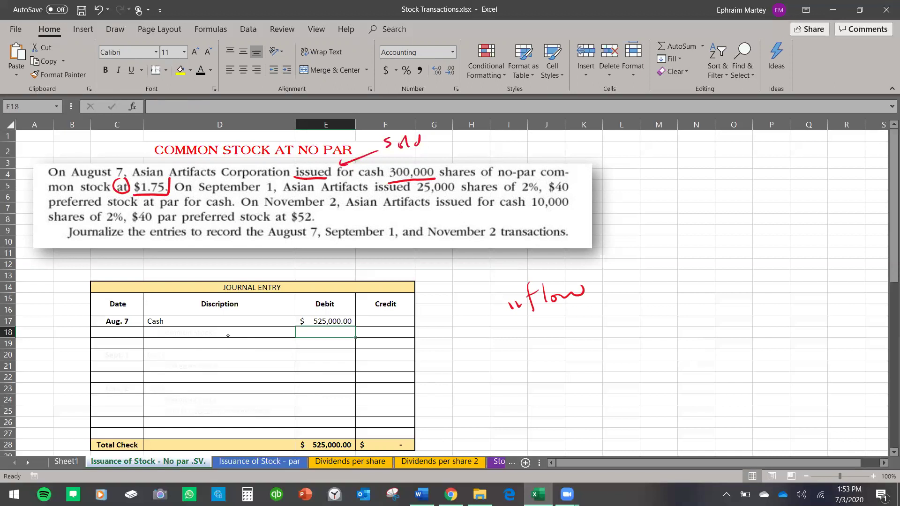
{"action": "mouse_move", "coordinate": [688, 272]}
{"action": "left_mouse_down"}
{"action": "mouse_move", "coordinate": [709, 293]}
{"action": "mouse_move", "coordinate": [750, 270]}
{"action": "mouse_move", "coordinate": [736, 279]}
{"action": "left_mouse_up"}
{"action": "left_click_drag", "start_coordinate": [749, 270], "coordinate": [750, 287]}
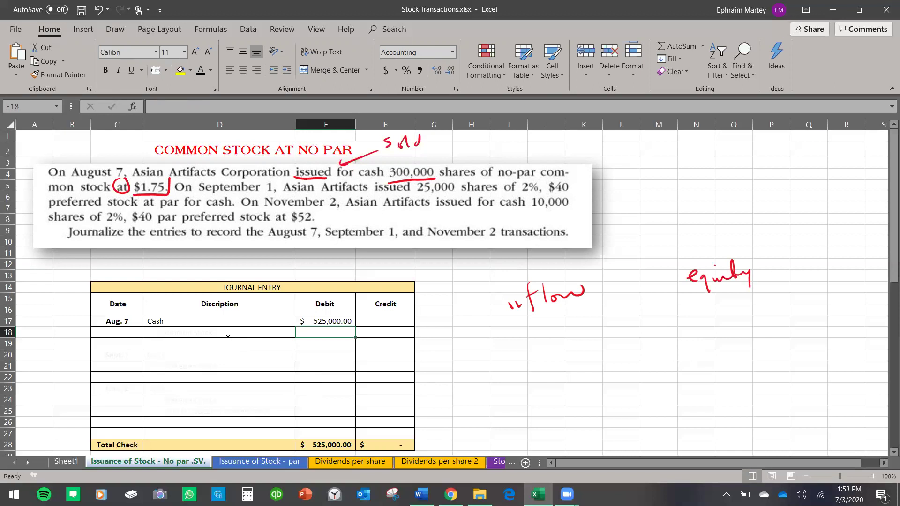
{"action": "mouse_move", "coordinate": [777, 263]}
{"action": "left_mouse_down"}
{"action": "mouse_move", "coordinate": [764, 269]}
{"action": "mouse_move", "coordinate": [811, 268]}
{"action": "left_mouse_up"}
{"action": "mouse_move", "coordinate": [825, 258]}
{"action": "left_mouse_down"}
{"action": "mouse_move", "coordinate": [833, 240]}
{"action": "mouse_move", "coordinate": [847, 257]}
{"action": "left_mouse_up"}
{"action": "left_click_drag", "start_coordinate": [852, 256], "coordinate": [861, 234]}
{"action": "mouse_move", "coordinate": [769, 258]}
{"action": "left_mouse_down"}
{"action": "mouse_move", "coordinate": [769, 272]}
{"action": "mouse_move", "coordinate": [780, 274]}
{"action": "left_mouse_up"}
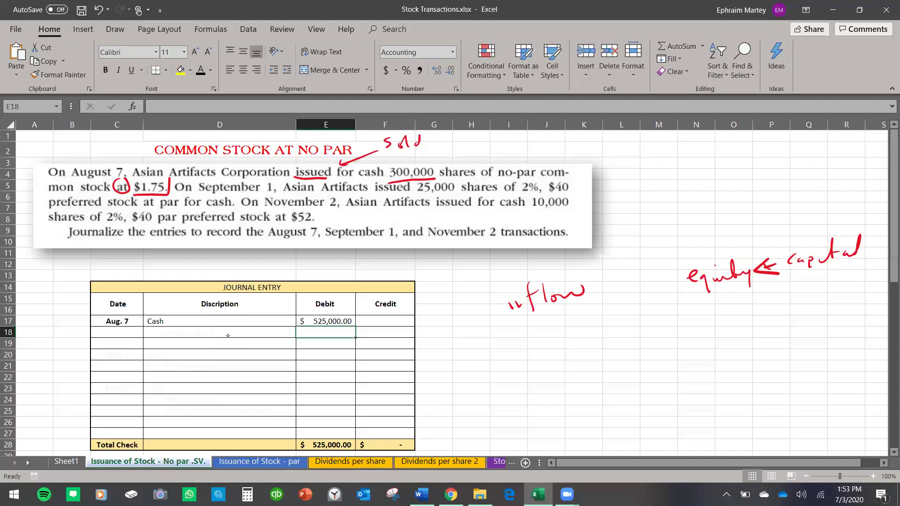
Step: Reveal Common Stock in D18 with black font and enter =E17 as its credit in F18
{"action": "left_click", "coordinate": [190, 333]}
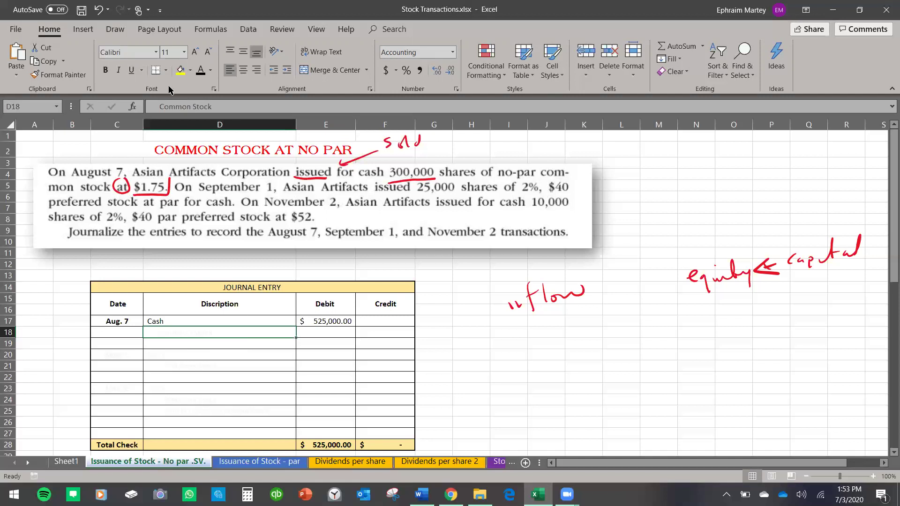
{"action": "left_click", "coordinate": [200, 70]}
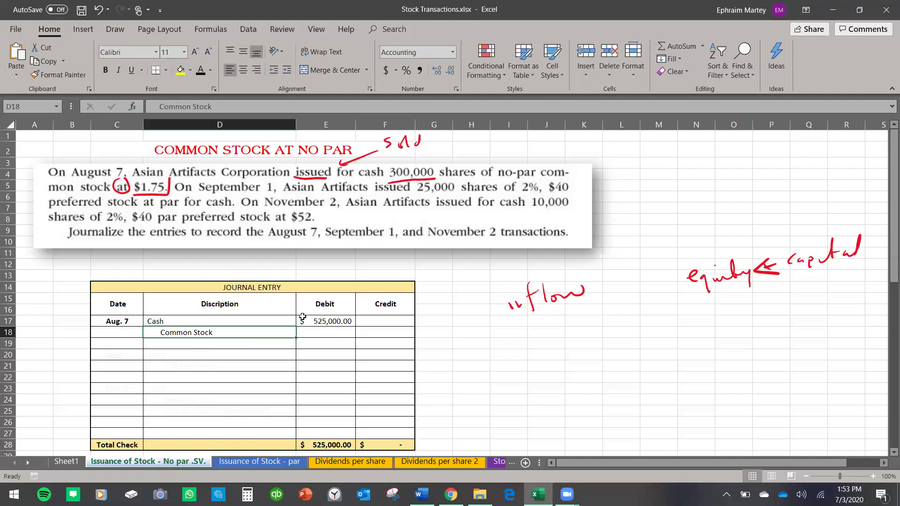
{"action": "left_click", "coordinate": [384, 333]}
{"action": "left_click", "coordinate": [396, 126]}
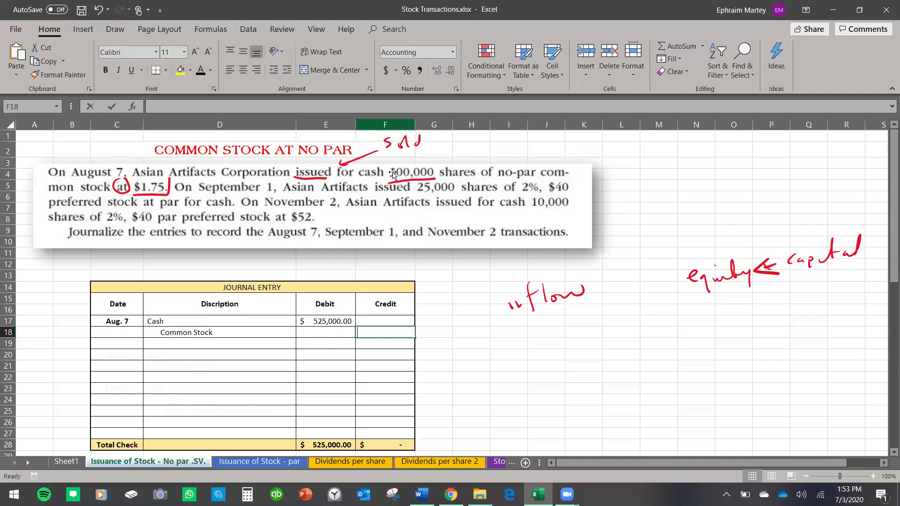
{"action": "type", "text": "="}
{"action": "left_click", "coordinate": [343, 321]}
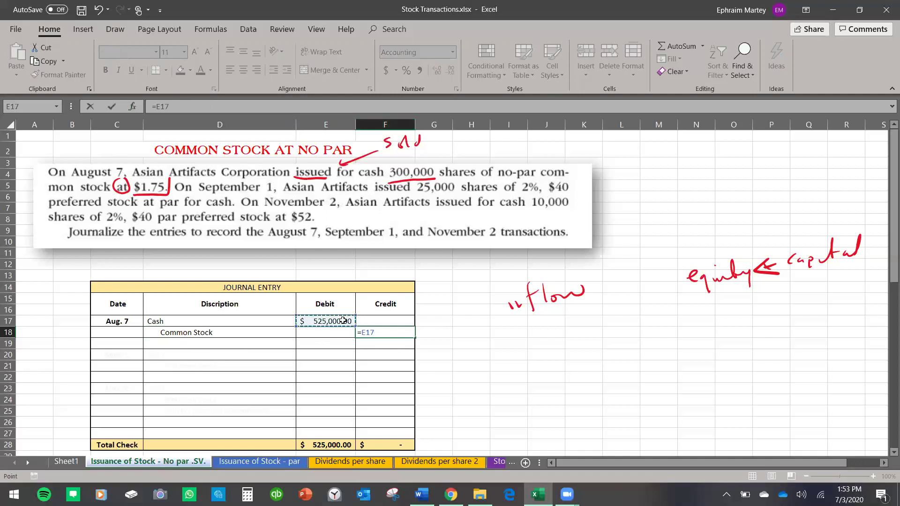
{"action": "key", "text": "Return"}
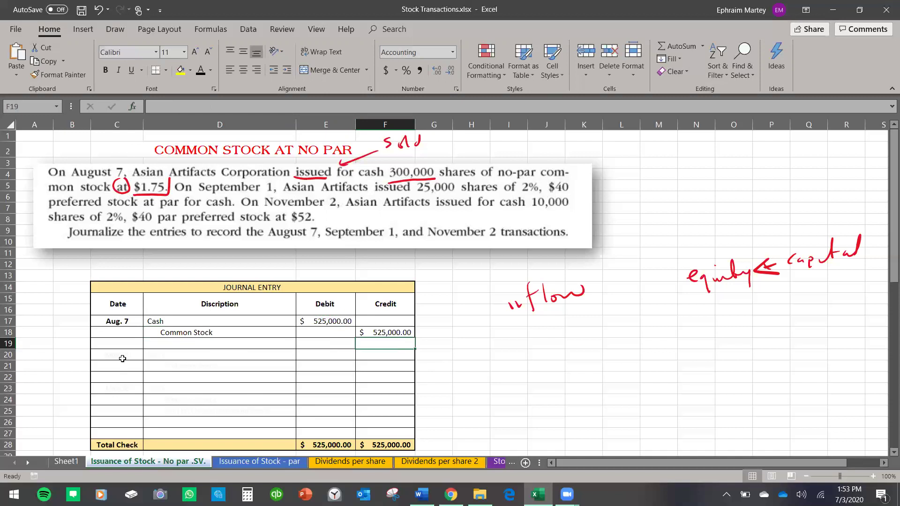
Step: Underline September 1, "issued", 25,000, 2% and $40 in the problem text, and point an arrow from a handwritten "Dividends" to 2%
{"action": "left_click_drag", "start_coordinate": [228, 192], "coordinate": [276, 195]}
{"action": "left_click_drag", "start_coordinate": [378, 194], "coordinate": [454, 193]}
{"action": "left_click_drag", "start_coordinate": [522, 193], "coordinate": [538, 193]}
{"action": "mouse_move", "coordinate": [565, 137]}
{"action": "left_mouse_down"}
{"action": "mouse_move", "coordinate": [540, 146]}
{"action": "mouse_move", "coordinate": [535, 160]}
{"action": "left_mouse_up"}
{"action": "mouse_move", "coordinate": [531, 154]}
{"action": "left_mouse_down"}
{"action": "mouse_move", "coordinate": [602, 147]}
{"action": "mouse_move", "coordinate": [620, 136]}
{"action": "mouse_move", "coordinate": [639, 147]}
{"action": "mouse_move", "coordinate": [650, 132]}
{"action": "mouse_move", "coordinate": [658, 140]}
{"action": "left_mouse_up"}
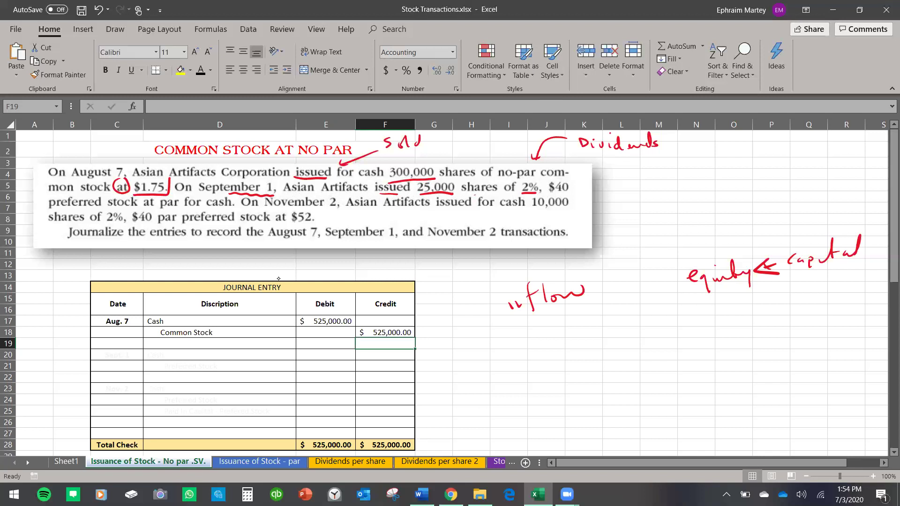
{"action": "left_click_drag", "start_coordinate": [549, 193], "coordinate": [565, 194]}
Step: Reveal the Sept. 1 Cash line in C20:D20 with black font and enter =25000*40 as its debit in E20
{"action": "left_click_drag", "start_coordinate": [122, 355], "coordinate": [186, 360]}
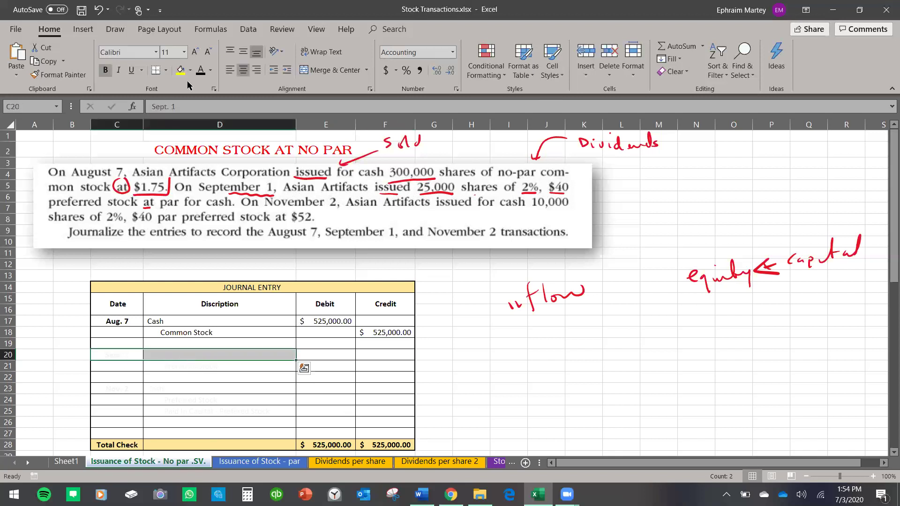
{"action": "left_click", "coordinate": [200, 70]}
{"action": "left_click", "coordinate": [332, 354]}
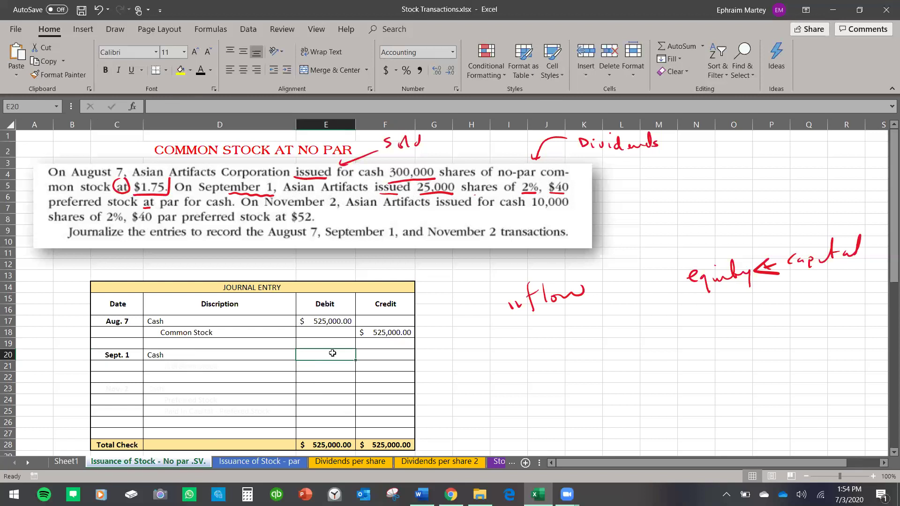
{"action": "type", "text": "="}
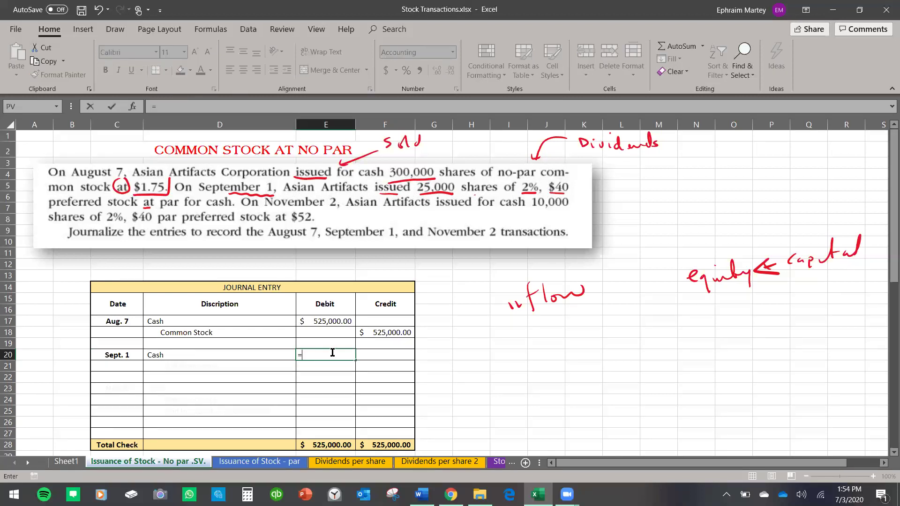
{"action": "type", "text": "25000*40"}
{"action": "key", "text": "Return"}
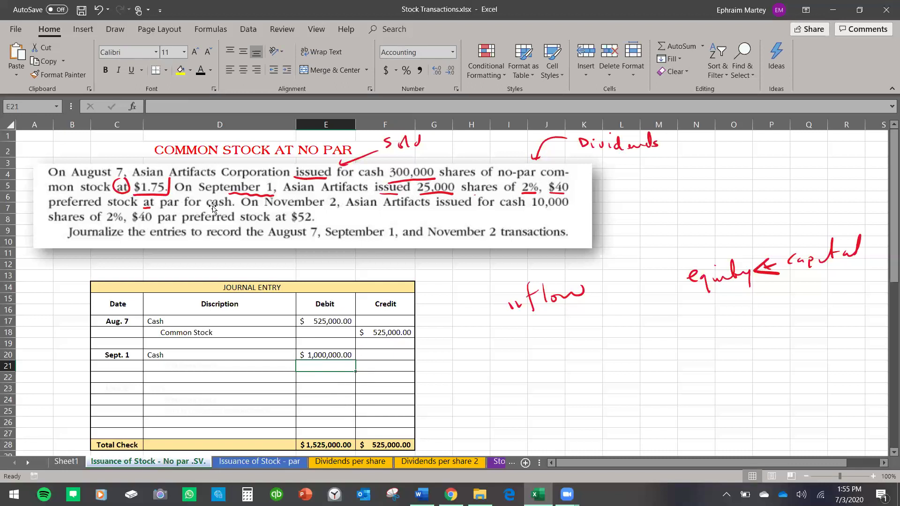
Step: Reveal Preferred Stock in D21 with black font and enter =E20 as its credit in F21
{"action": "left_click", "coordinate": [224, 370]}
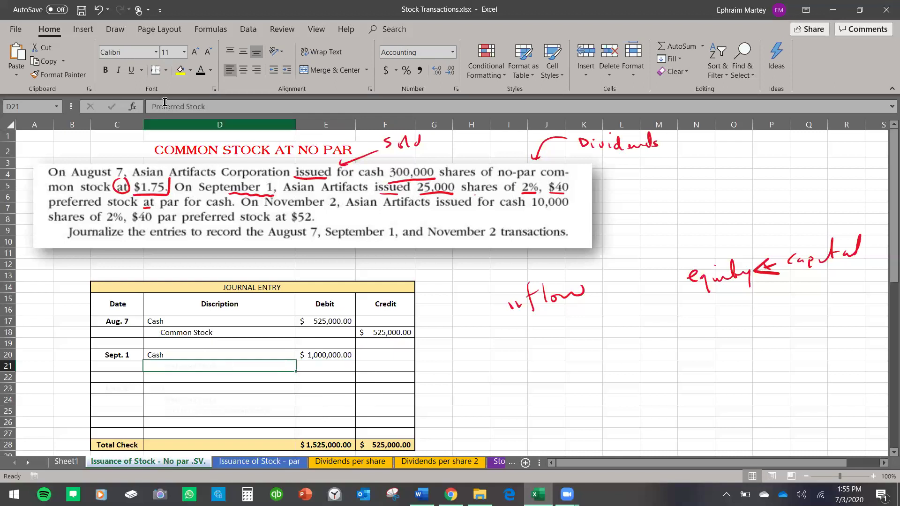
{"action": "left_click", "coordinate": [200, 71]}
{"action": "left_click", "coordinate": [377, 370]}
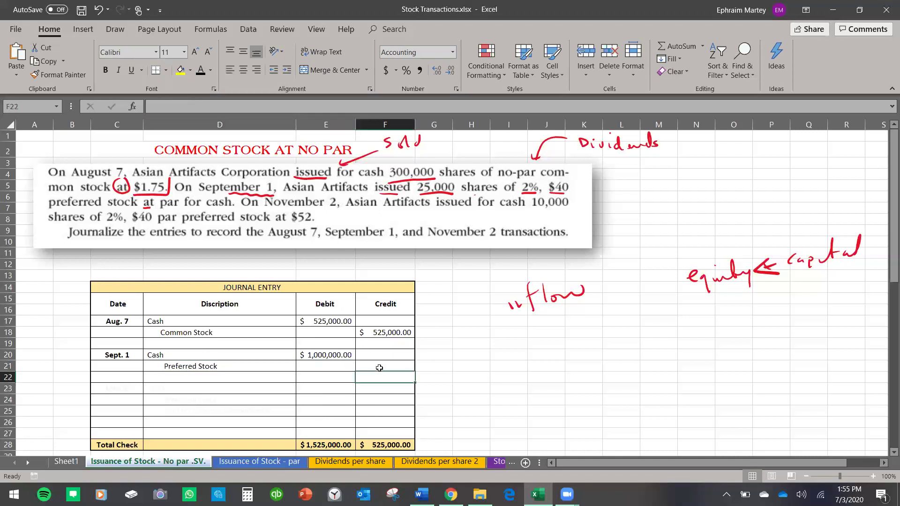
{"action": "type", "text": "="}
{"action": "left_click", "coordinate": [338, 354]}
{"action": "key", "text": "Return"}
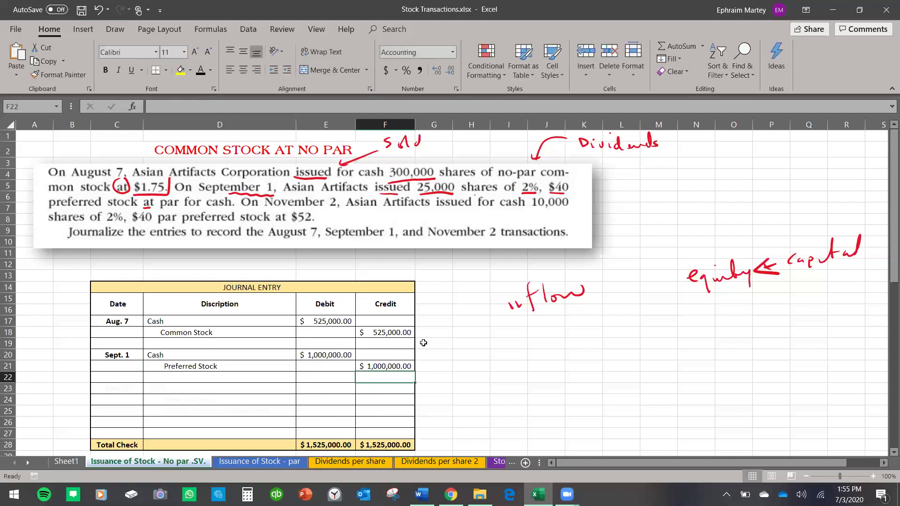
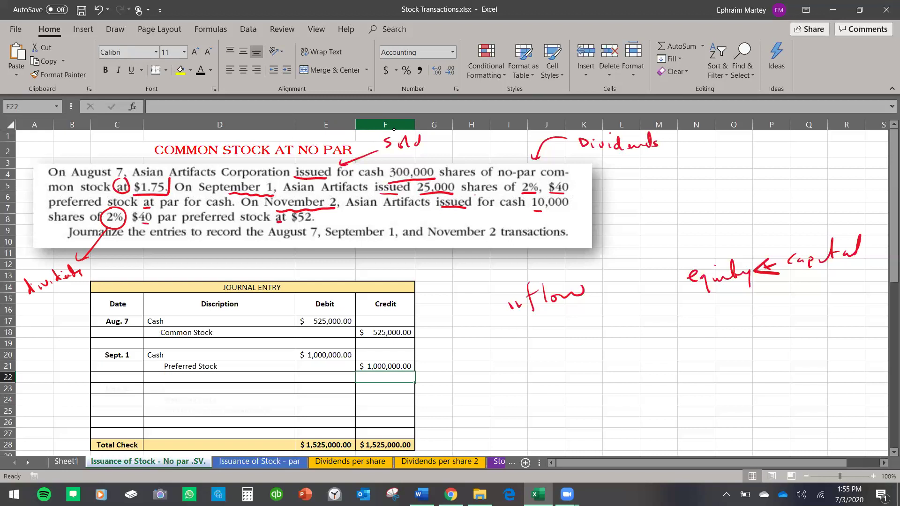
Step: Mark the $52 price in the November 2 transaction and write a circled "@" beside the problem text
{"action": "mouse_move", "coordinate": [297, 224]}
{"action": "left_mouse_down"}
{"action": "mouse_move", "coordinate": [317, 227]}
{"action": "mouse_move", "coordinate": [319, 211]}
{"action": "left_mouse_up"}
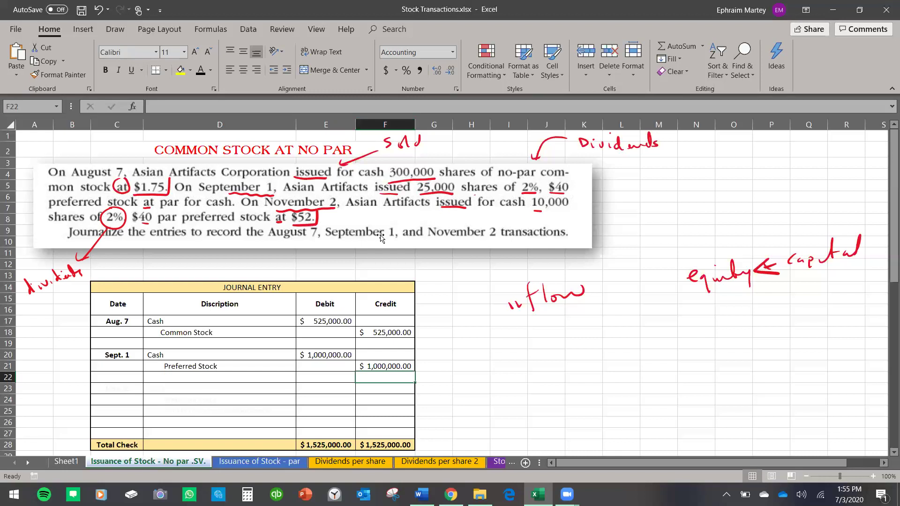
{"action": "mouse_move", "coordinate": [688, 176]}
{"action": "left_mouse_down"}
{"action": "mouse_move", "coordinate": [683, 183]}
{"action": "mouse_move", "coordinate": [675, 172]}
{"action": "left_mouse_up"}
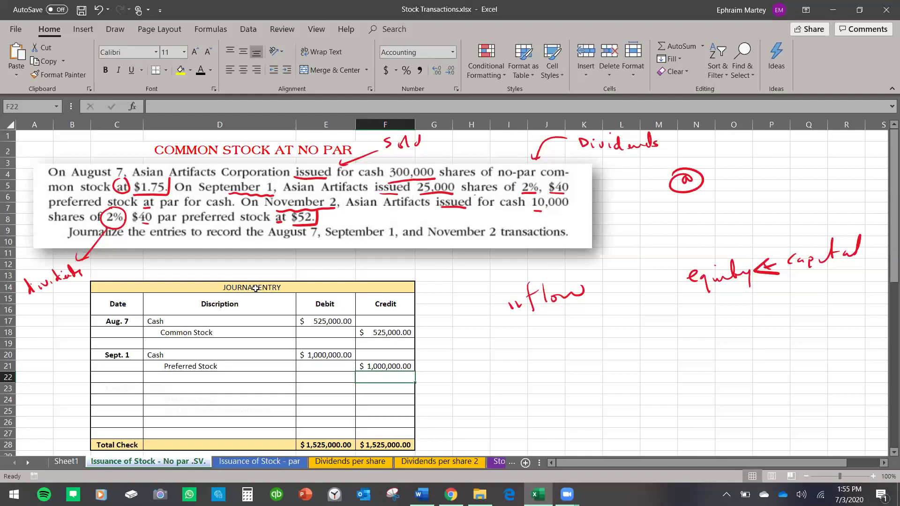
Step: Reveal the Nov. 2 Cash line in C23:D23 with black font and enter =10000*52 as its debit in E23
{"action": "left_click", "coordinate": [120, 389]}
{"action": "left_click", "coordinate": [163, 389], "text": "shift"}
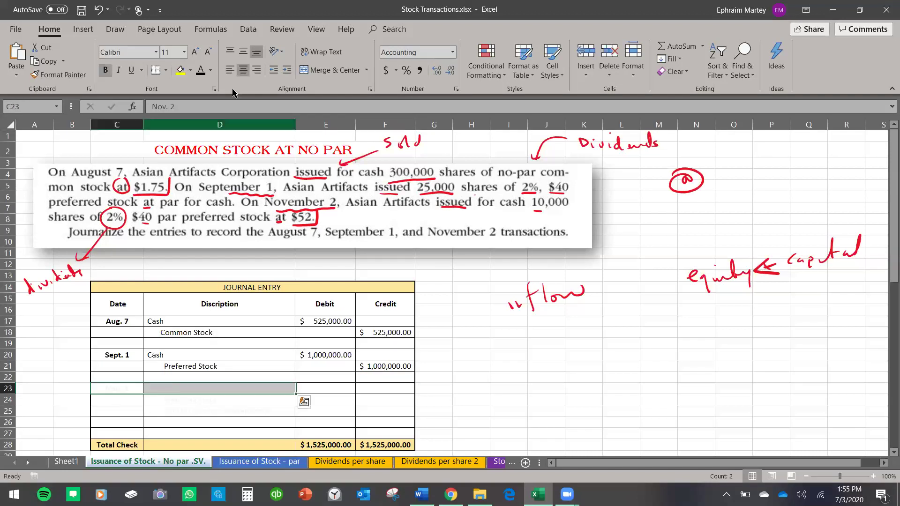
{"action": "key", "text": "ctrl+v"}
{"action": "left_click", "coordinate": [340, 388]}
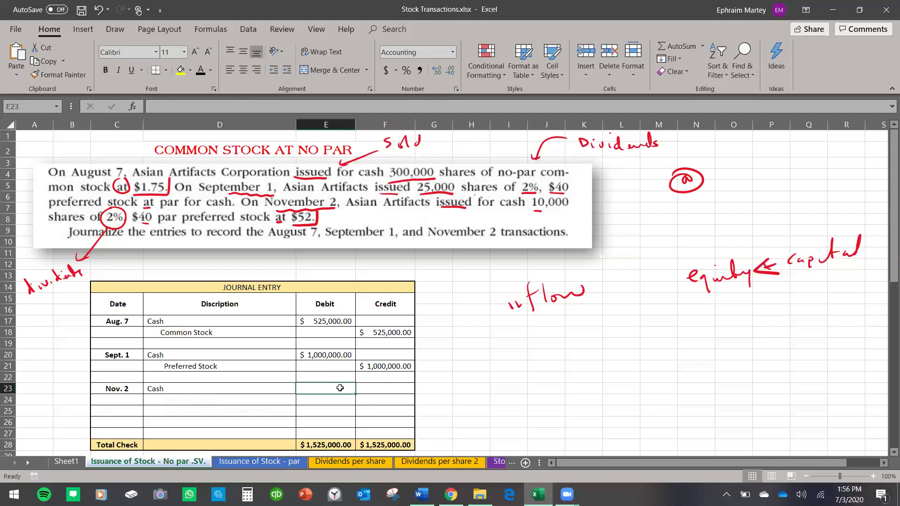
{"action": "type", "text": "="}
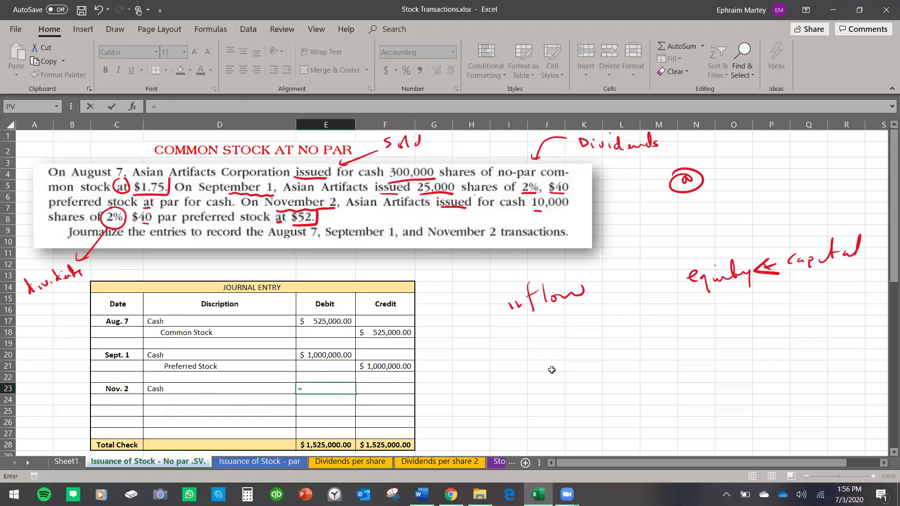
{"action": "type", "text": "10"}
{"action": "type", "text": "000"}
{"action": "type", "text": "*"}
{"action": "type", "text": "52"}
{"action": "key", "text": "Return"}
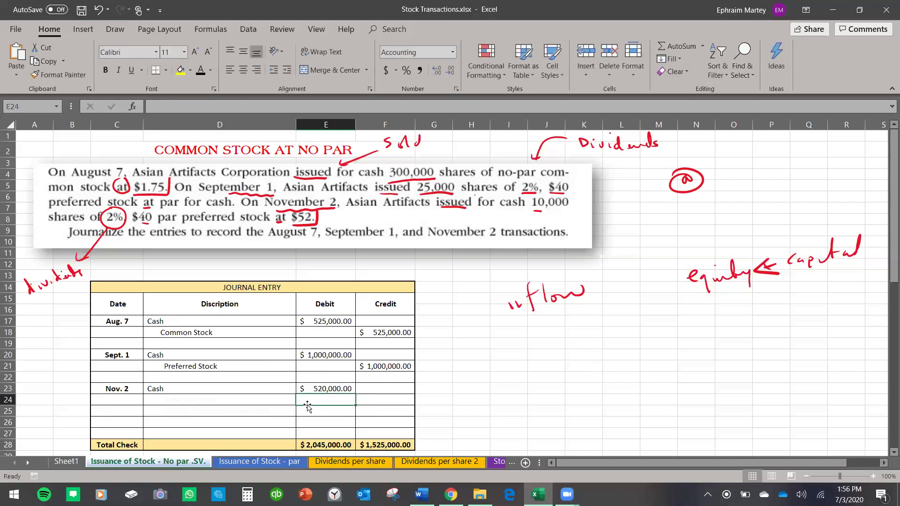
Step: Reveal Preferred Stock in D24 with black font and handwrite "par value" in red ink beside the journal
{"action": "left_click", "coordinate": [256, 399]}
{"action": "left_click", "coordinate": [200, 70]}
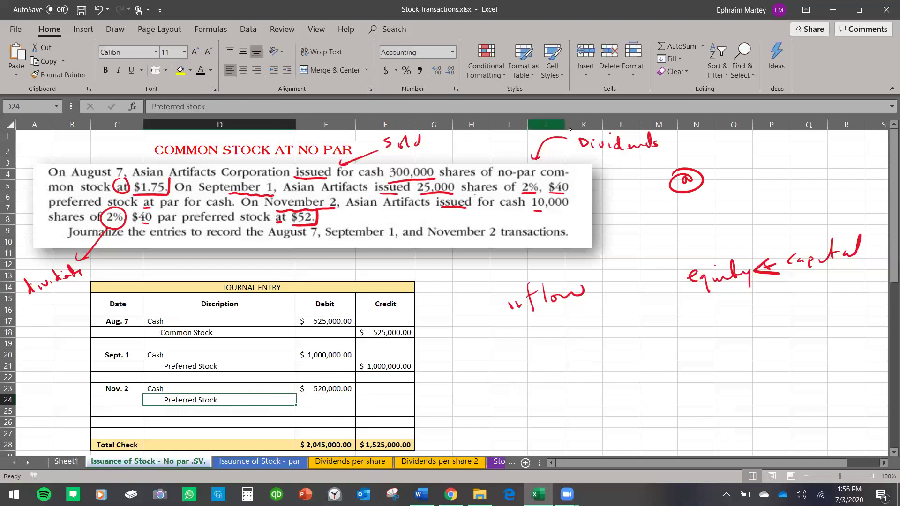
{"action": "mouse_move", "coordinate": [714, 341]}
{"action": "left_mouse_down"}
{"action": "mouse_move", "coordinate": [732, 346]}
{"action": "mouse_move", "coordinate": [811, 304]}
{"action": "mouse_move", "coordinate": [816, 322]}
{"action": "mouse_move", "coordinate": [824, 317]}
{"action": "left_mouse_up"}
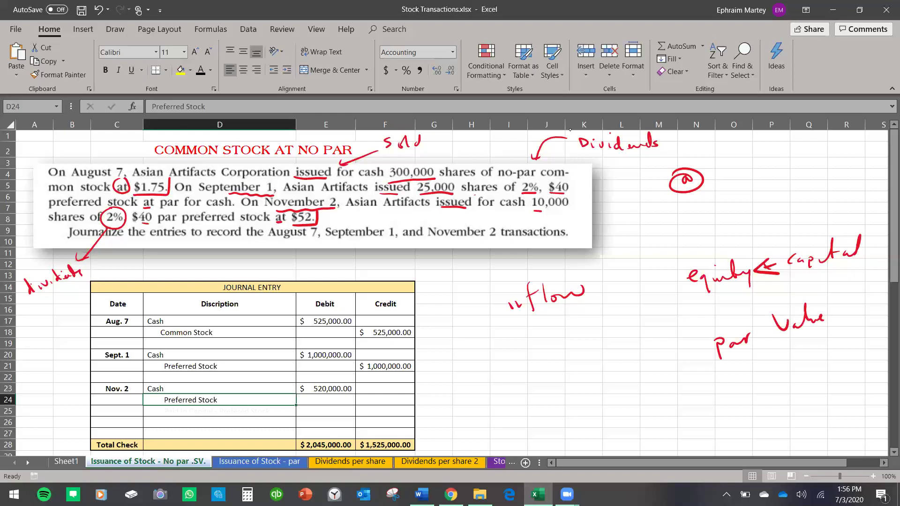
Step: Underline the $40 par value in the November 2 transaction and enter =10000*40 as the Preferred Stock credit in F24
{"action": "left_click", "coordinate": [387, 399]}
{"action": "type", "text": "="}
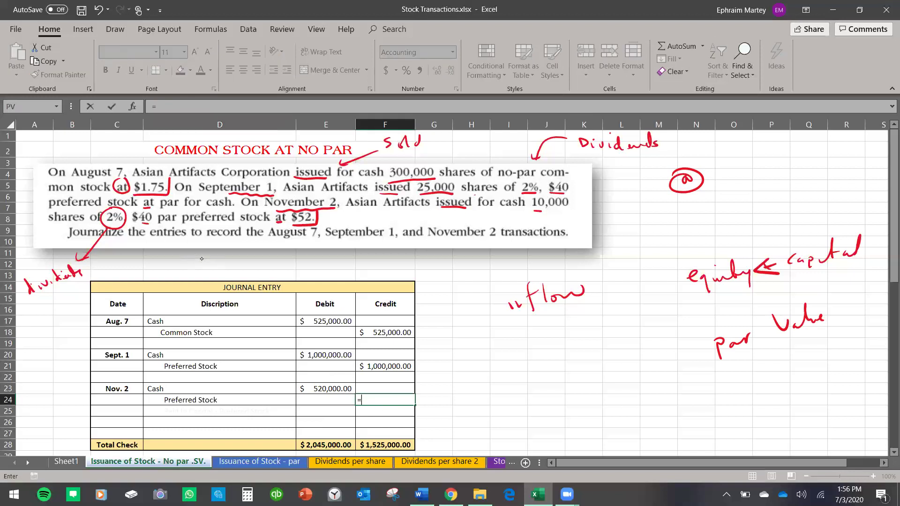
{"action": "left_click_drag", "start_coordinate": [142, 224], "coordinate": [155, 223]}
{"action": "left_click", "coordinate": [378, 400]}
{"action": "type", "text": "10"}
{"action": "type", "text": "000"}
{"action": "type", "text": "*"}
{"action": "type", "text": "40"}
{"action": "key", "text": "Return"}
Step: Look at the par value notes and stockholders' equity diagram on Sheet1, and return to the no-par issuance sheet
{"action": "scroll", "coordinate": [462, 363], "scroll_direction": "down", "scroll_amount": 2}
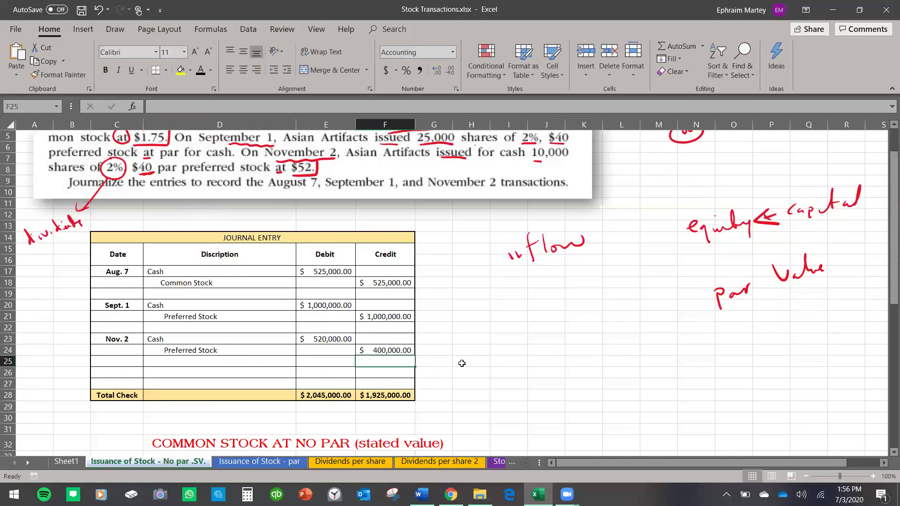
{"action": "scroll", "coordinate": [462, 363], "scroll_direction": "up", "scroll_amount": 2}
{"action": "left_click", "coordinate": [67, 462]}
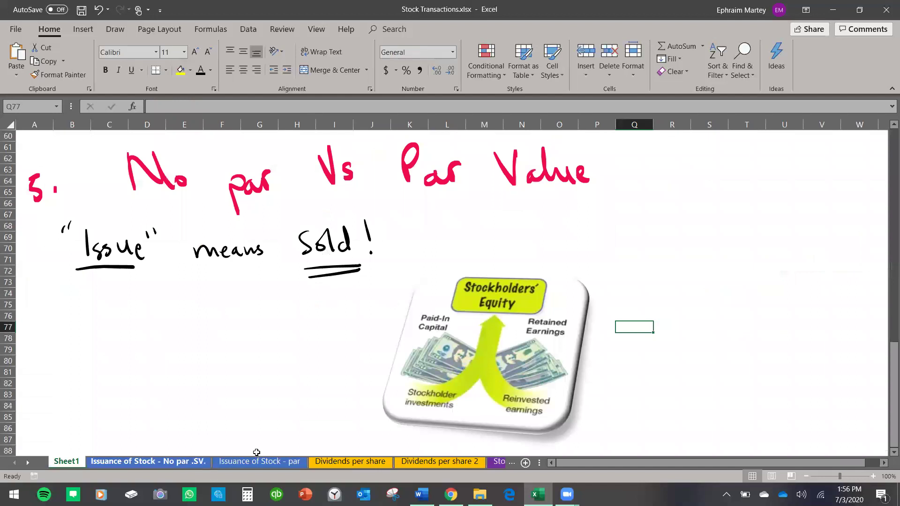
{"action": "key", "text": "ctrl+Page_Down"}
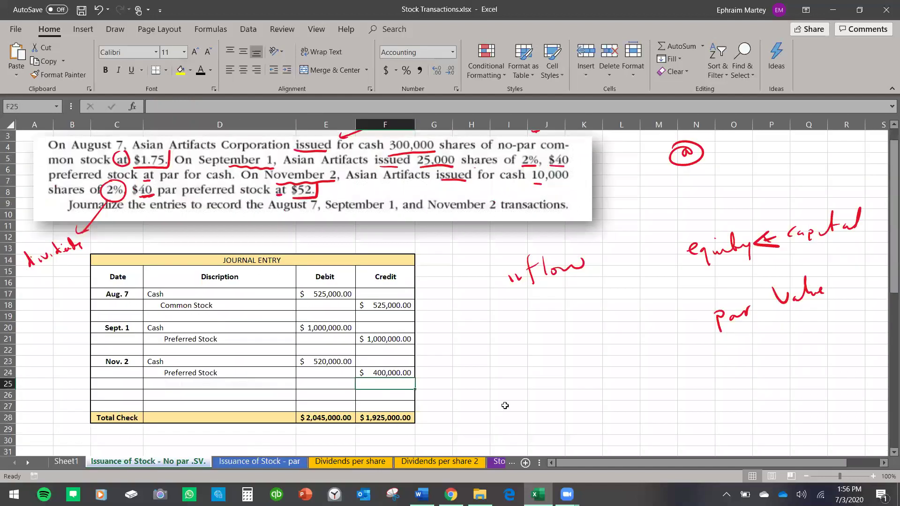
Step: Handwrite 40 and 52 in red ink beside the journal with their difference of $12, double-underlined
{"action": "mouse_move", "coordinate": [548, 311]}
{"action": "left_mouse_down"}
{"action": "mouse_move", "coordinate": [556, 324]}
{"action": "mouse_move", "coordinate": [568, 311]}
{"action": "mouse_move", "coordinate": [558, 354]}
{"action": "mouse_move", "coordinate": [594, 347]}
{"action": "left_mouse_up"}
{"action": "mouse_move", "coordinate": [548, 373]}
{"action": "left_mouse_down"}
{"action": "mouse_move", "coordinate": [634, 345]}
{"action": "mouse_move", "coordinate": [566, 390]}
{"action": "mouse_move", "coordinate": [609, 388]}
{"action": "left_mouse_up"}
{"action": "left_click_drag", "start_coordinate": [534, 391], "coordinate": [528, 402]}
{"action": "mouse_move", "coordinate": [531, 387]}
{"action": "left_mouse_down"}
{"action": "mouse_move", "coordinate": [532, 412]}
{"action": "mouse_move", "coordinate": [633, 387]}
{"action": "left_mouse_up"}
{"action": "left_click_drag", "start_coordinate": [541, 427], "coordinate": [645, 396]}
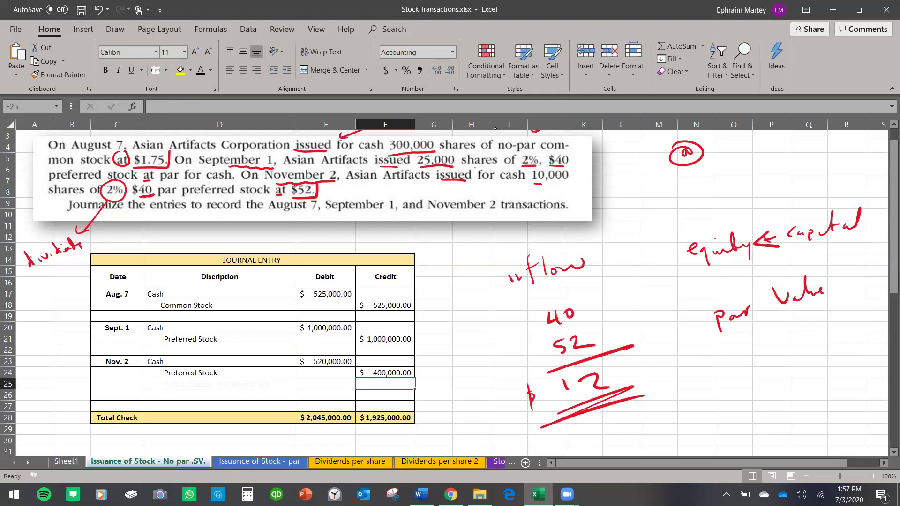
Step: Handwrite "premium" in red ink with an arrow to the $12 difference
{"action": "left_click_drag", "start_coordinate": [707, 370], "coordinate": [675, 373]}
{"action": "mouse_move", "coordinate": [728, 359]}
{"action": "left_mouse_down"}
{"action": "mouse_move", "coordinate": [743, 362]}
{"action": "mouse_move", "coordinate": [736, 381]}
{"action": "left_mouse_up"}
{"action": "mouse_move", "coordinate": [749, 370]}
{"action": "left_mouse_down"}
{"action": "mouse_move", "coordinate": [760, 359]}
{"action": "mouse_move", "coordinate": [851, 353]}
{"action": "left_mouse_up"}
{"action": "left_click", "coordinate": [832, 331]}
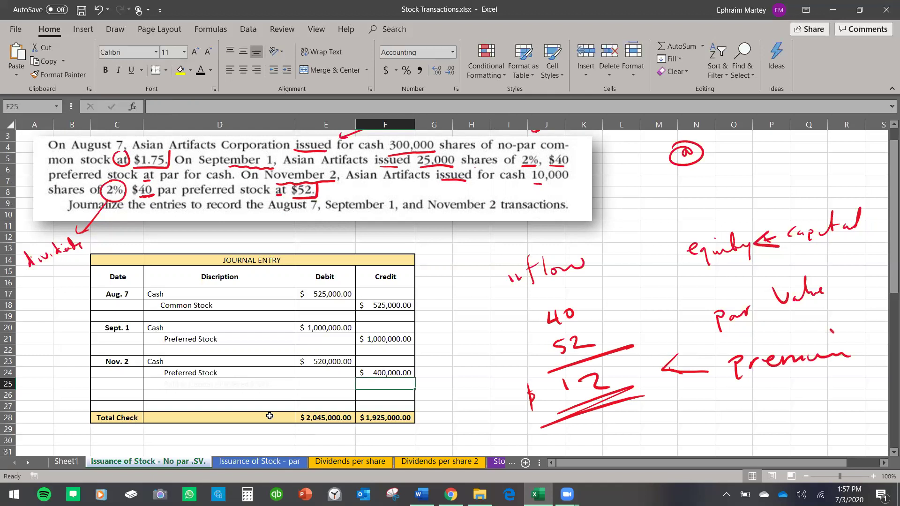
Step: Reveal Paid In Capital - Prefered Stock in D25 with black font and enter =E23-F24 as its credit in F25
{"action": "left_click", "coordinate": [248, 394]}
{"action": "left_click", "coordinate": [252, 384]}
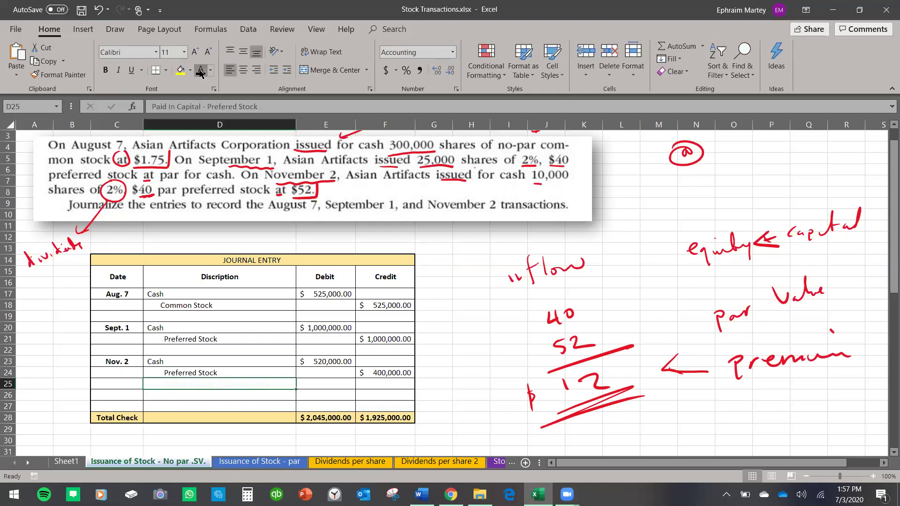
{"action": "left_click", "coordinate": [381, 384]}
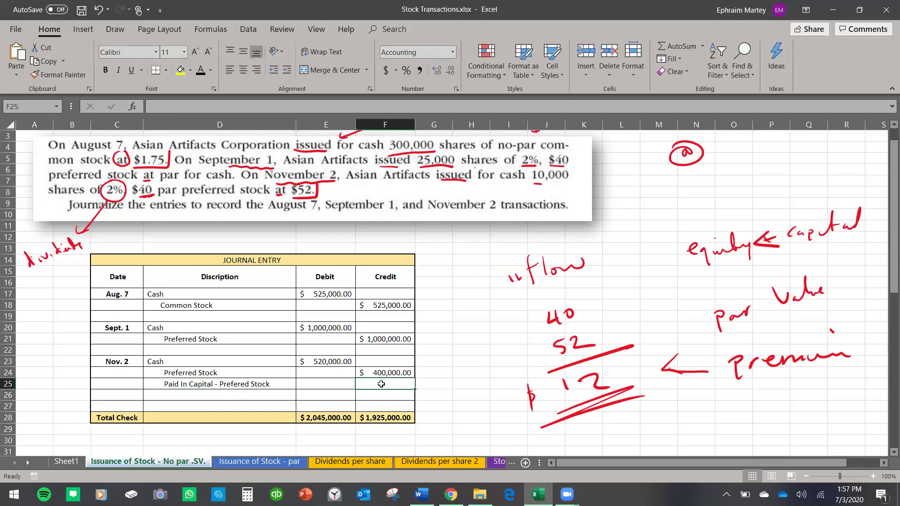
{"action": "type", "text": "="}
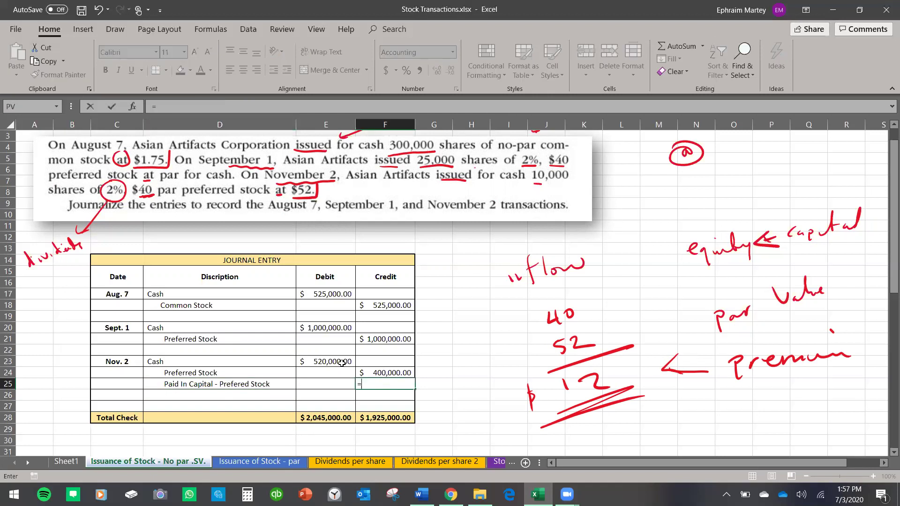
{"action": "left_click", "coordinate": [341, 362]}
{"action": "type", "text": "-"}
{"action": "left_click", "coordinate": [387, 372]}
{"action": "key", "text": "Return"}
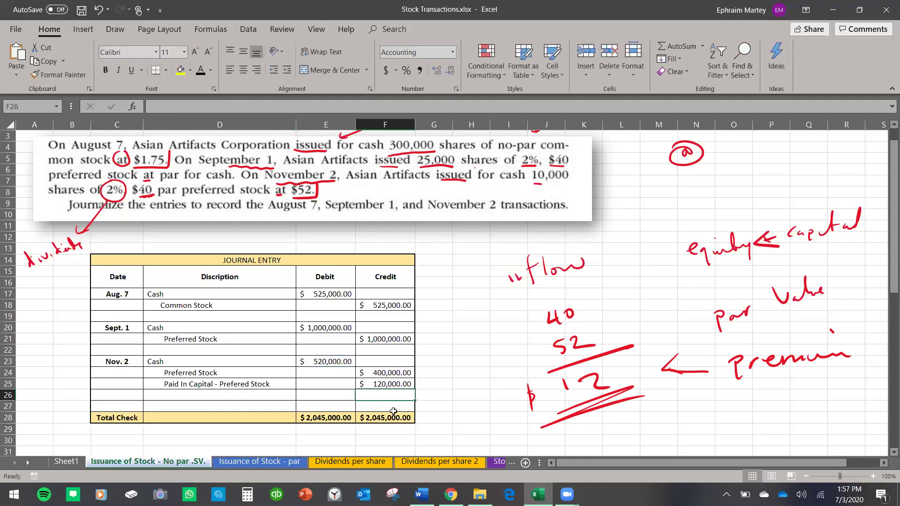
Step: Enter the check formula =10000*12 in H26 and compare it with the paid-in capital credit in F25
{"action": "left_click", "coordinate": [462, 395]}
{"action": "type", "text": "="}
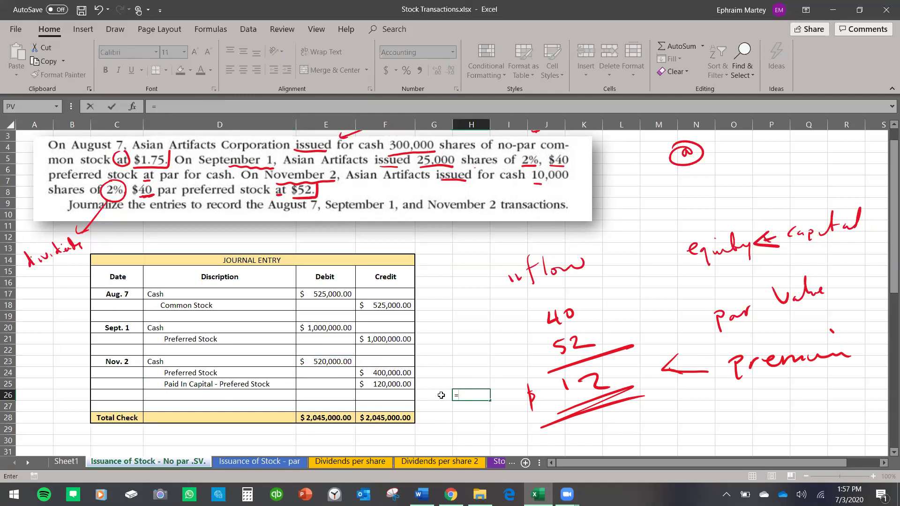
{"action": "type", "text": "10000*"}
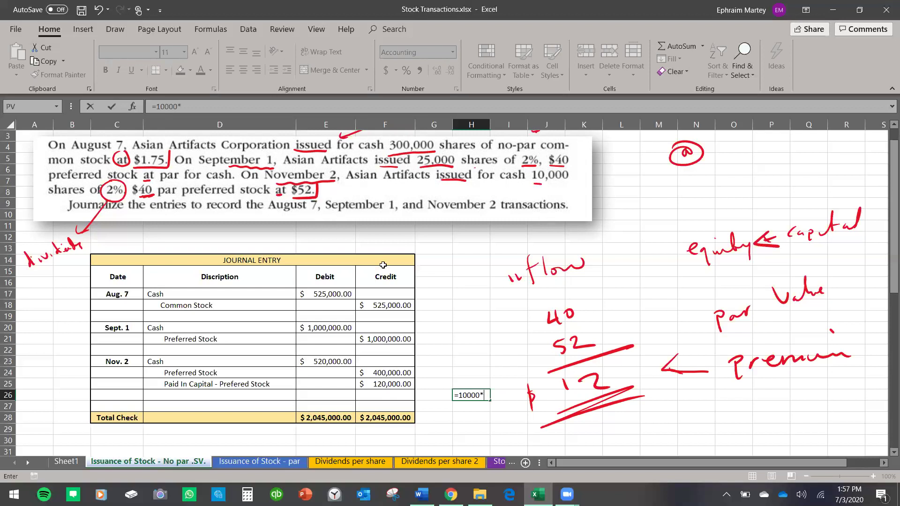
{"action": "type", "text": "12"}
{"action": "key", "text": "ctrl+Return"}
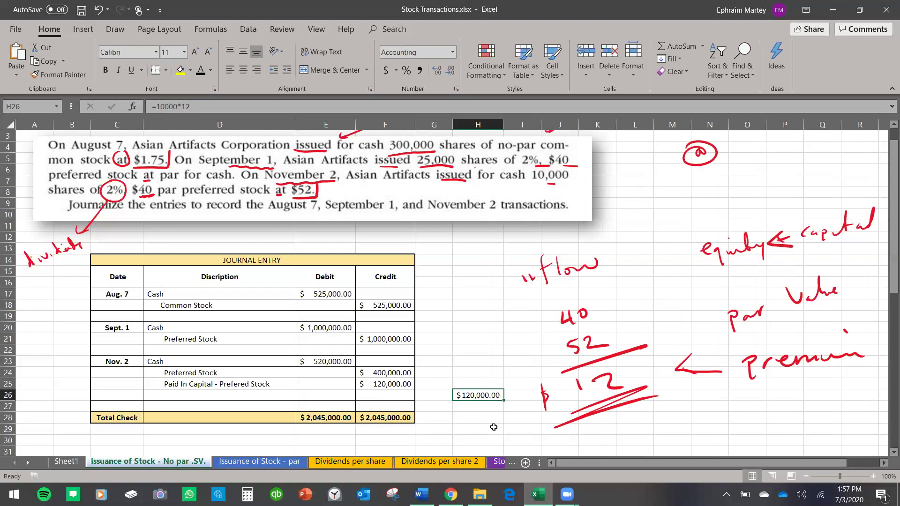
{"action": "left_click", "coordinate": [400, 385]}
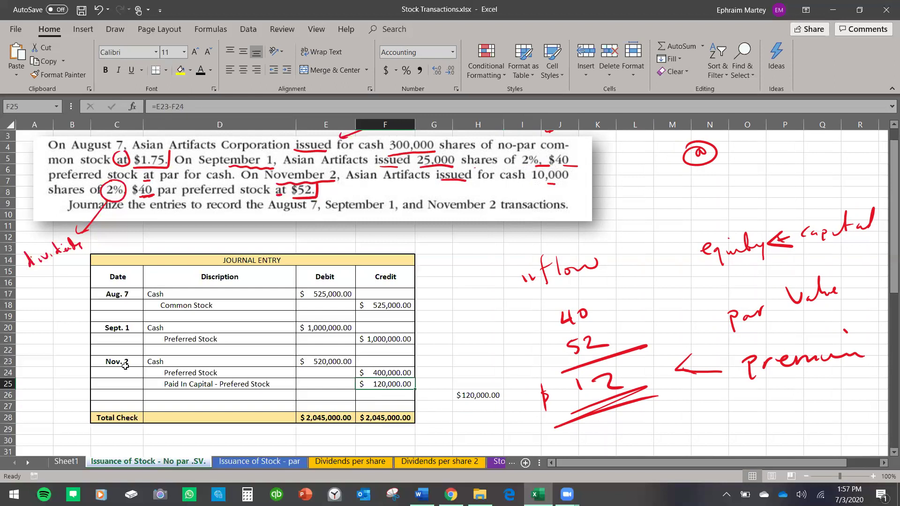
Step: In the stated value problem, underline "issued" and 300,000 and circle "at" before the $9 price
{"action": "scroll", "coordinate": [232, 368], "scroll_direction": "down", "scroll_amount": 3}
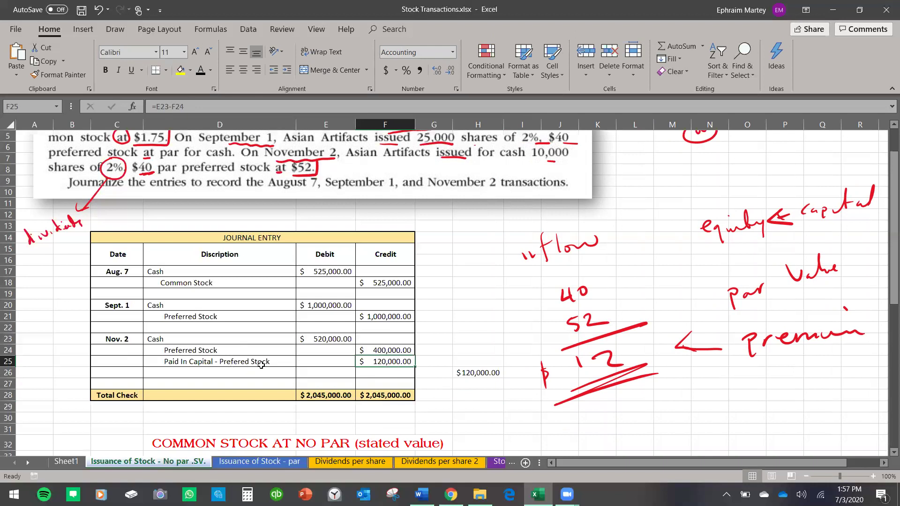
{"action": "scroll", "coordinate": [264, 349], "scroll_direction": "down", "scroll_amount": 5}
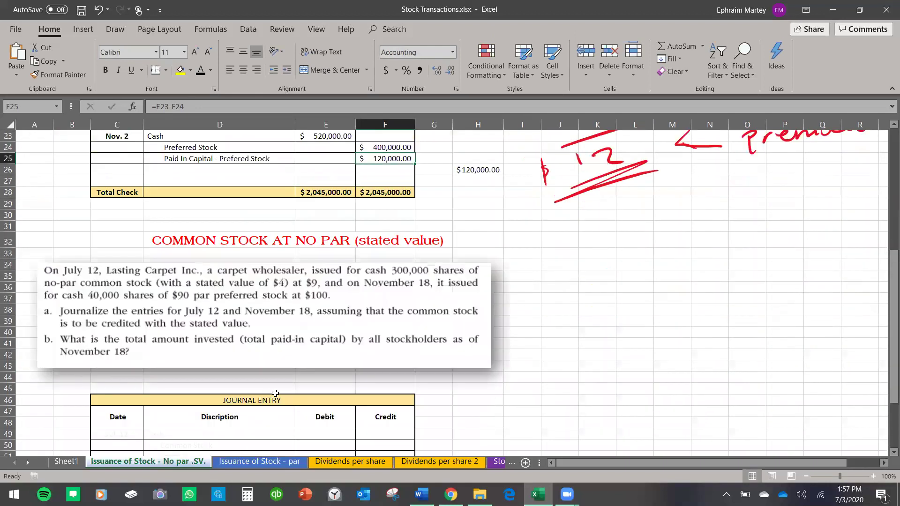
{"action": "scroll", "coordinate": [276, 390], "scroll_direction": "down", "scroll_amount": 1}
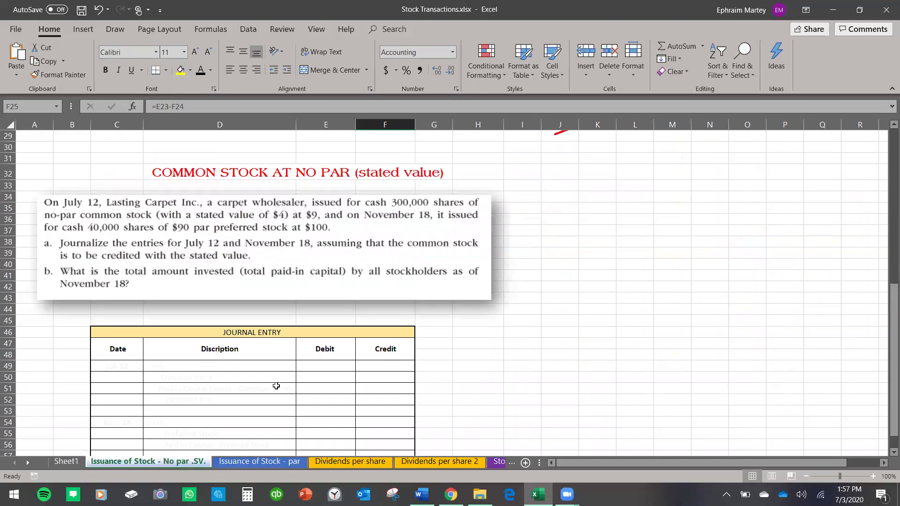
{"action": "scroll", "coordinate": [62, 304], "scroll_direction": "down", "scroll_amount": 1}
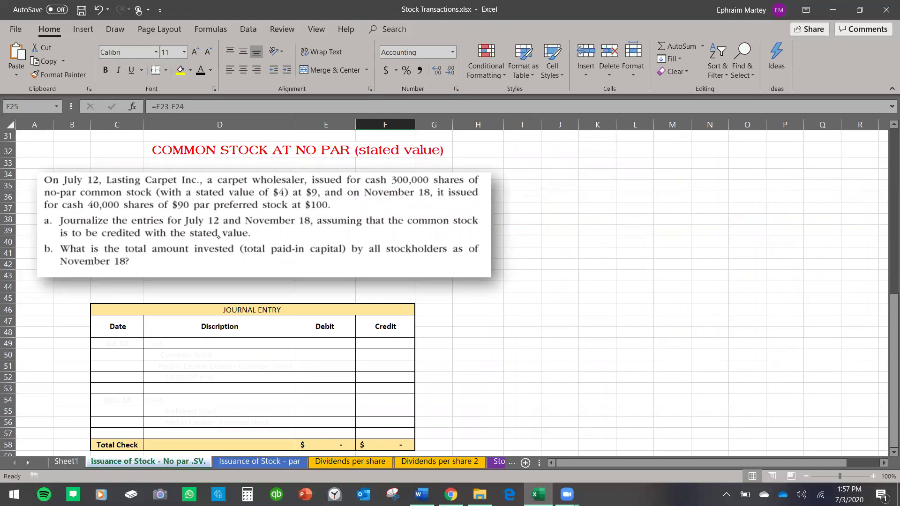
{"action": "left_click_drag", "start_coordinate": [313, 184], "coordinate": [422, 185]}
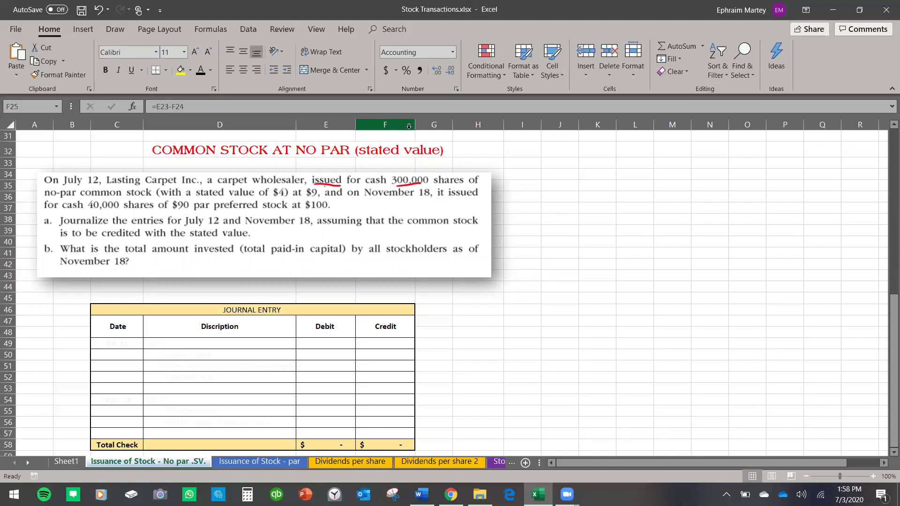
{"action": "mouse_move", "coordinate": [294, 187]}
{"action": "left_mouse_down"}
{"action": "mouse_move", "coordinate": [299, 201]}
{"action": "mouse_move", "coordinate": [293, 188]}
{"action": "left_mouse_up"}
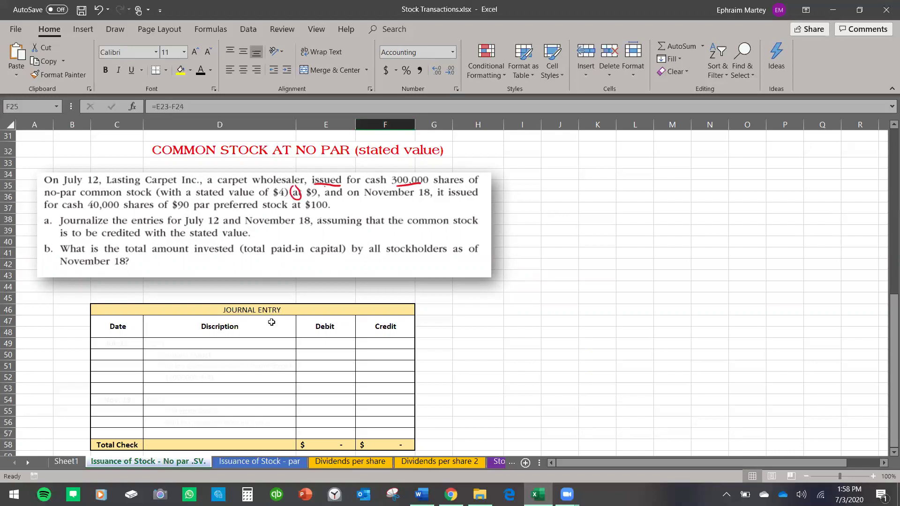
Step: Reveal the Jul. 12 Cash line in C49:D49 with black font and enter =300000*9 as its debit in E49
{"action": "left_click", "coordinate": [132, 343]}
{"action": "left_click_drag", "start_coordinate": [133, 344], "coordinate": [176, 342]}
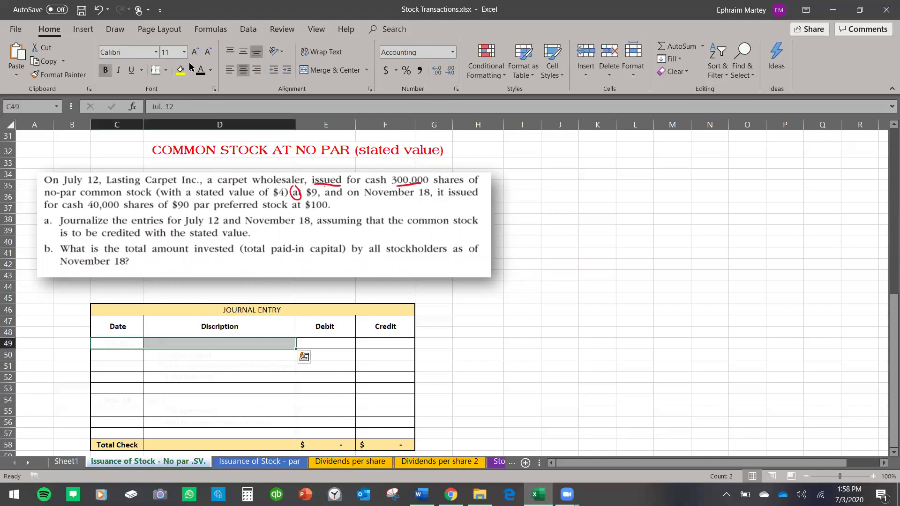
{"action": "key", "text": "F4"}
{"action": "left_click", "coordinate": [329, 341]}
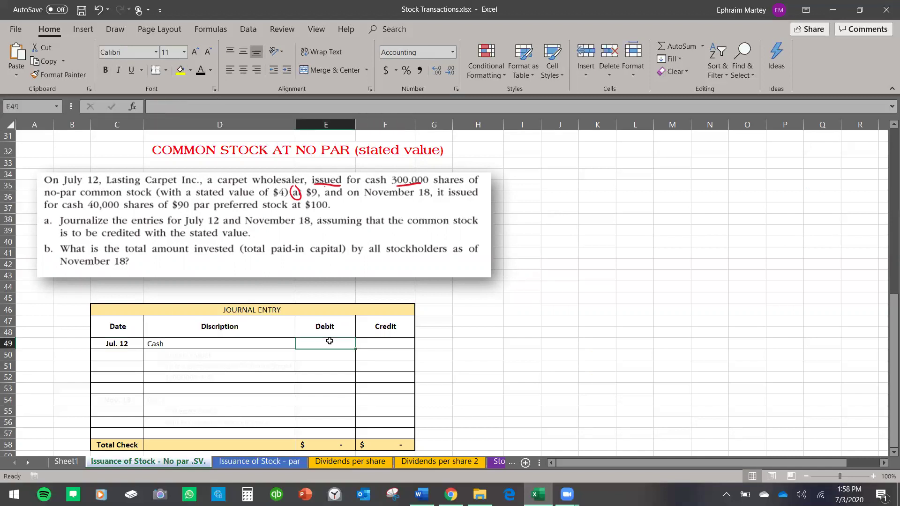
{"action": "type", "text": "="}
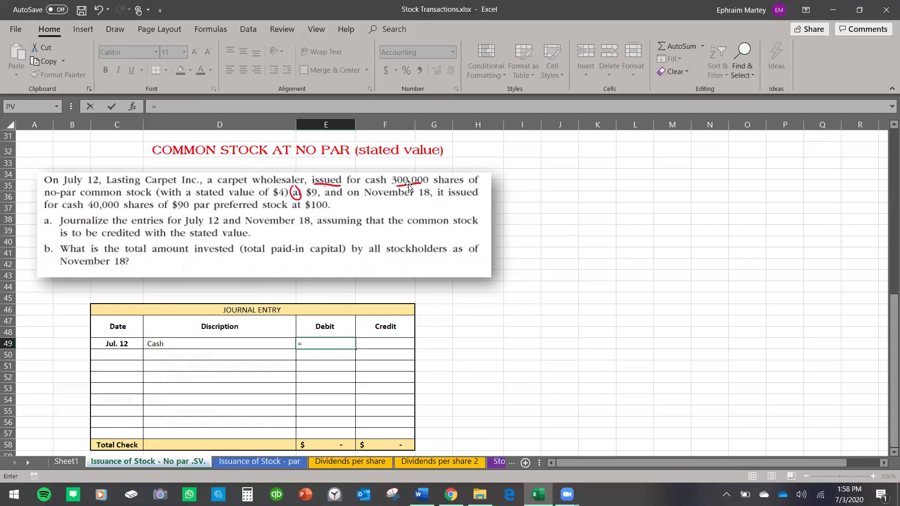
{"action": "type", "text": "300000*"}
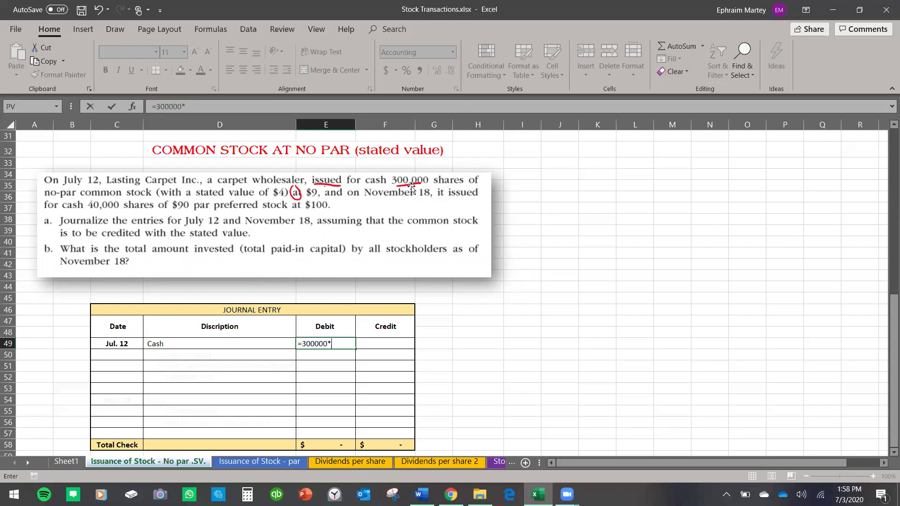
{"action": "type", "text": "9"}
{"action": "key", "text": "Return"}
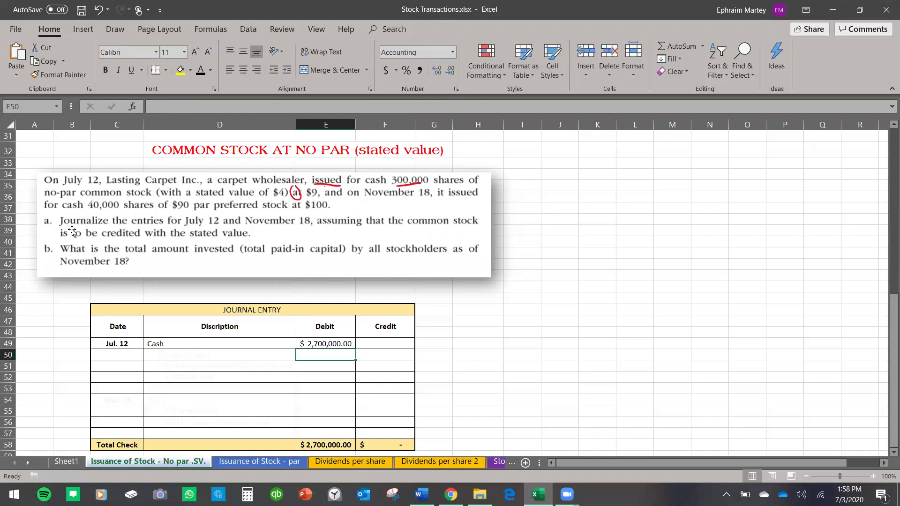
Step: Underline "credited with the stated value" in requirement a of the stated value problem
{"action": "mouse_move", "coordinate": [86, 214]}
{"action": "left_mouse_down"}
{"action": "mouse_move", "coordinate": [86, 182]}
{"action": "mouse_move", "coordinate": [82, 208]}
{"action": "left_mouse_up"}
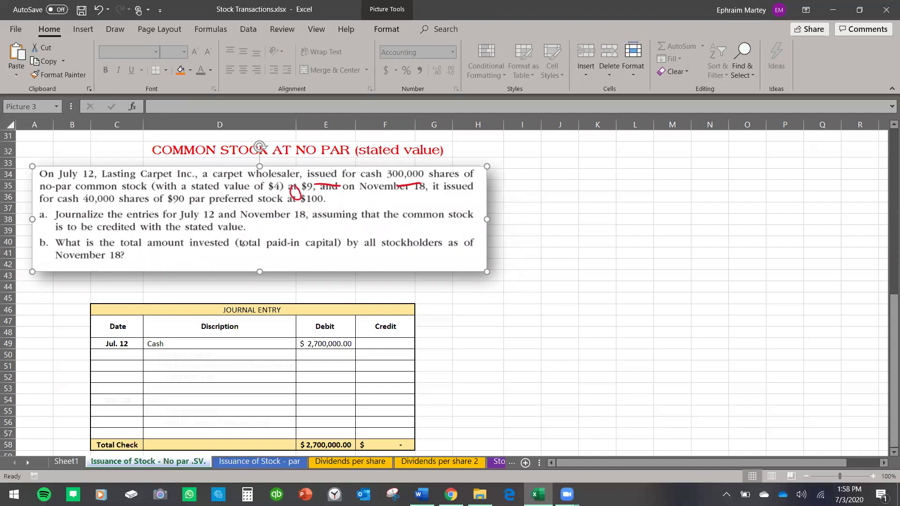
{"action": "key", "text": "Escape"}
{"action": "left_click_drag", "start_coordinate": [97, 230], "coordinate": [236, 231]}
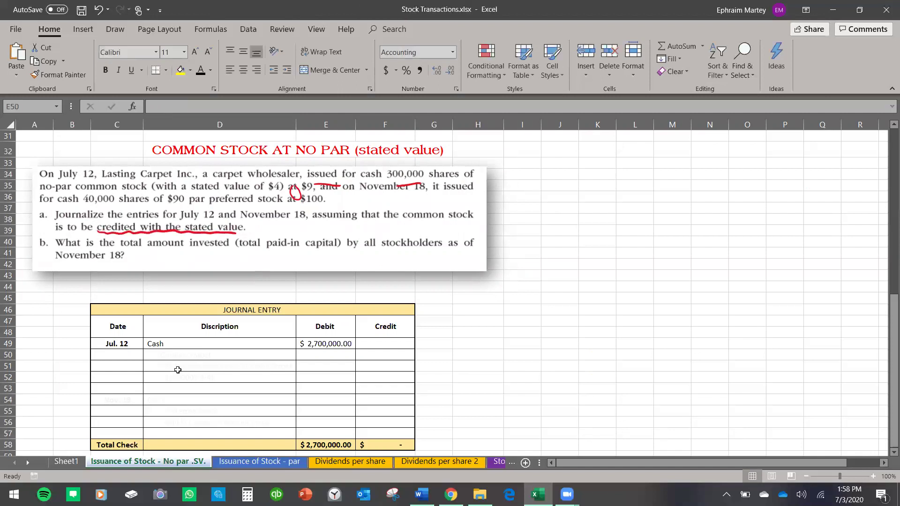
Step: Reveal Common Stock in D50 with black font, underline the $4 stated value and enter =4*300000 as the credit in F50
{"action": "left_click", "coordinate": [191, 354]}
{"action": "left_click", "coordinate": [203, 74]}
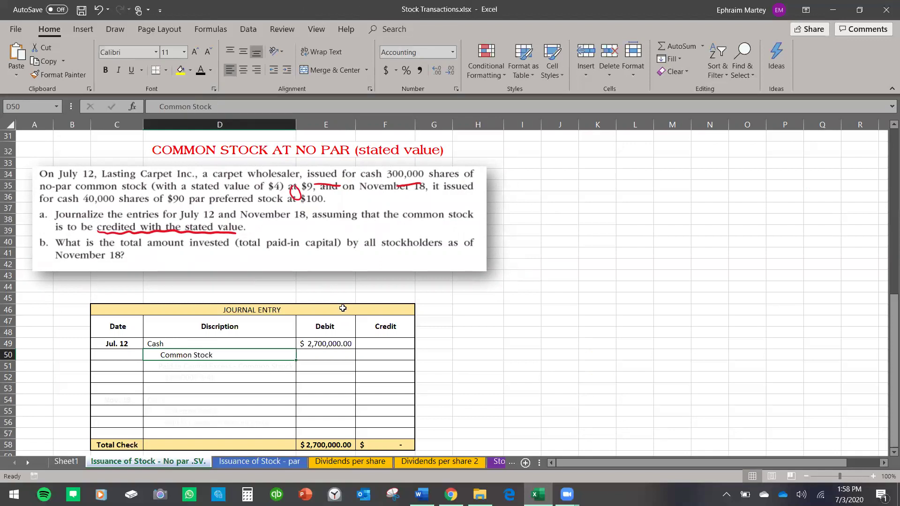
{"action": "left_click", "coordinate": [383, 355]}
{"action": "type", "text": "="}
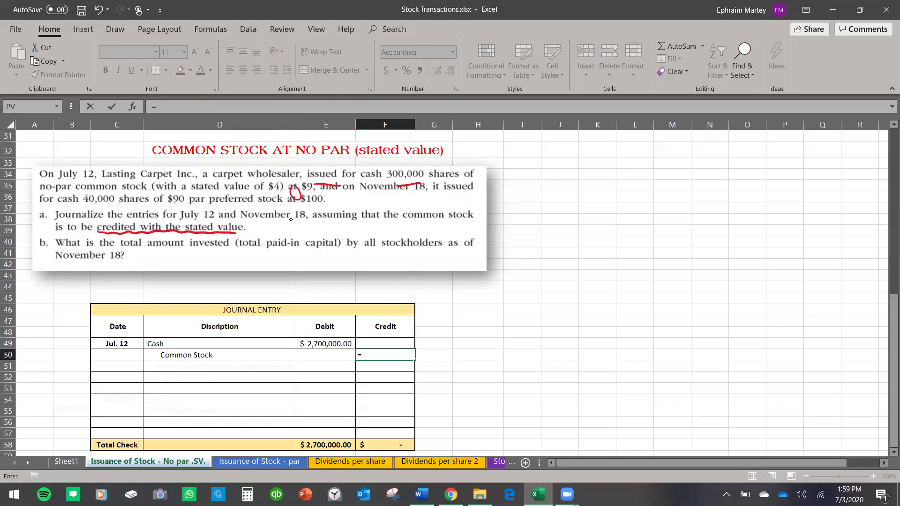
{"action": "left_click_drag", "start_coordinate": [263, 193], "coordinate": [286, 192]}
{"action": "type", "text": "00,000"}
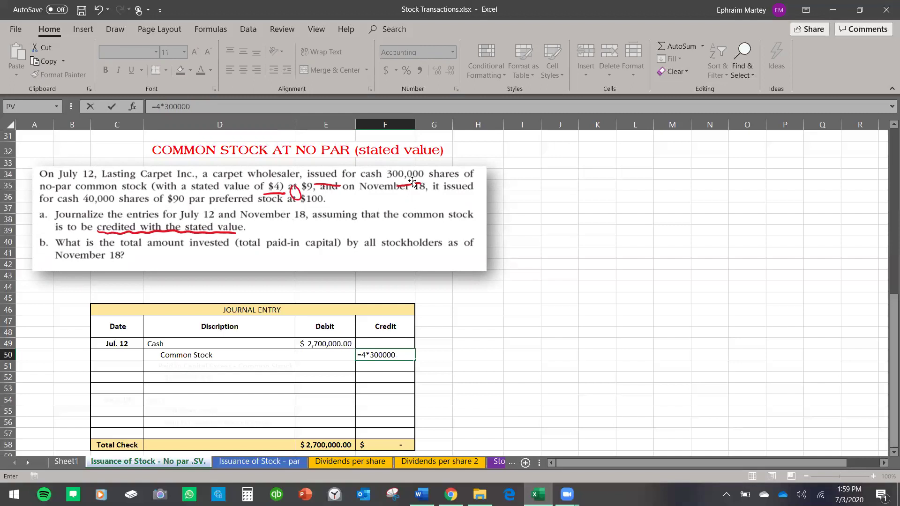
{"action": "key", "text": "Return"}
Step: Reveal Paid In Capital Excess - Common Strock in D51 with black font and handwrite "above stated value" beside the problem
{"action": "scroll", "coordinate": [385, 166], "scroll_direction": "down", "scroll_amount": 1}
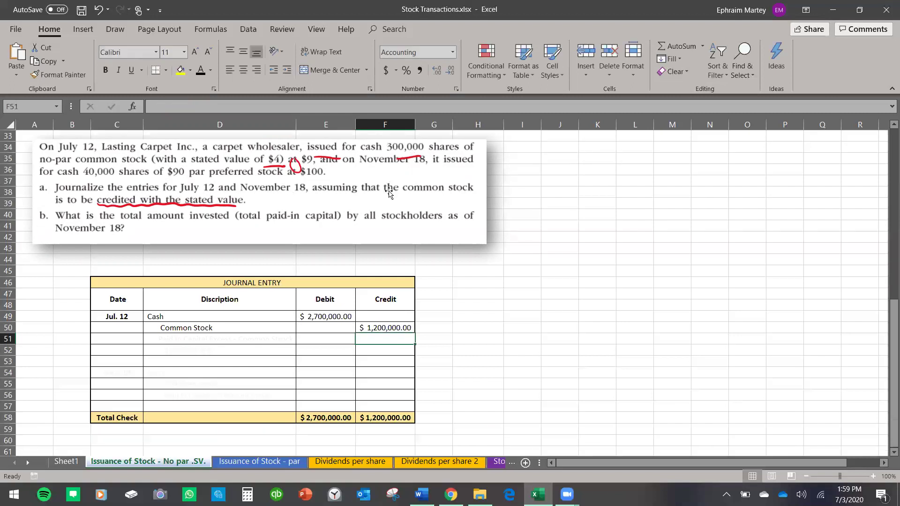
{"action": "left_click", "coordinate": [221, 338]}
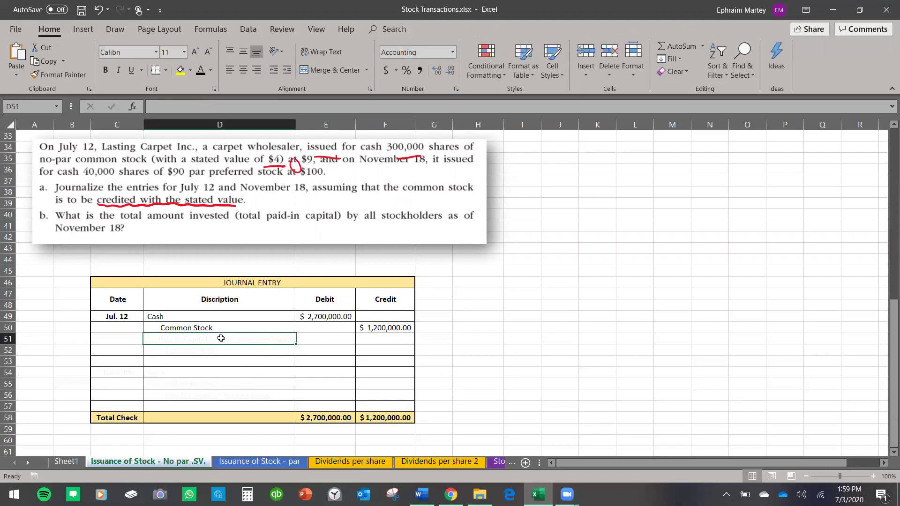
{"action": "left_click", "coordinate": [203, 71]}
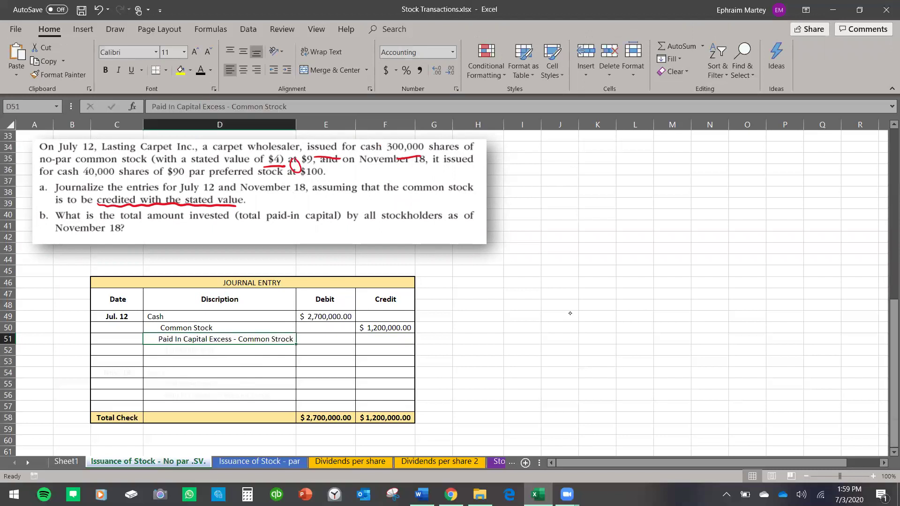
{"action": "mouse_move", "coordinate": [547, 265]}
{"action": "left_mouse_down"}
{"action": "mouse_move", "coordinate": [549, 247]}
{"action": "mouse_move", "coordinate": [595, 253]}
{"action": "mouse_move", "coordinate": [687, 222]}
{"action": "mouse_move", "coordinate": [700, 203]}
{"action": "mouse_move", "coordinate": [769, 212]}
{"action": "mouse_move", "coordinate": [792, 203]}
{"action": "left_mouse_up"}
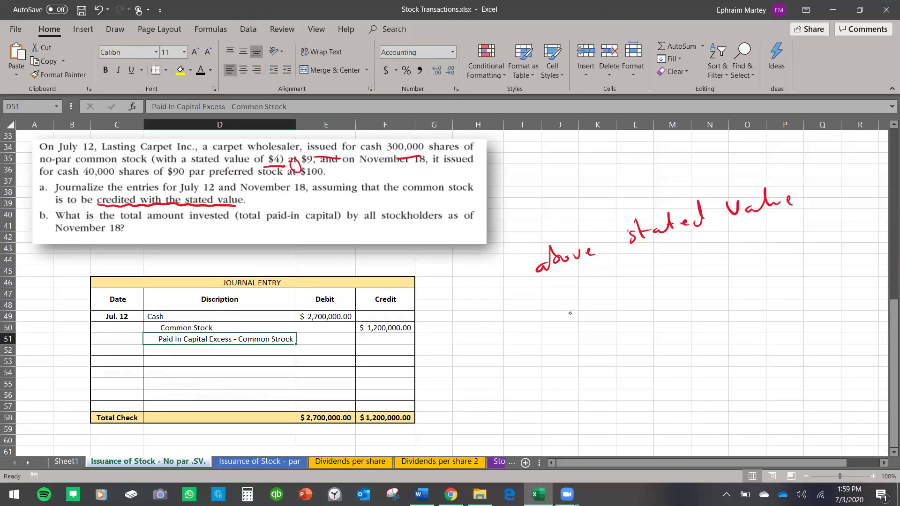
Step: Handwrite the subtraction 9 - 4 = $5 in red ink under the stated value note and double-underline the result
{"action": "left_click_drag", "start_coordinate": [673, 254], "coordinate": [674, 272]}
{"action": "left_click_drag", "start_coordinate": [643, 297], "coordinate": [653, 296]}
{"action": "left_click_drag", "start_coordinate": [671, 283], "coordinate": [683, 294]}
{"action": "left_click_drag", "start_coordinate": [641, 323], "coordinate": [726, 290]}
{"action": "mouse_move", "coordinate": [701, 318]}
{"action": "left_mouse_down"}
{"action": "mouse_move", "coordinate": [661, 341]}
{"action": "mouse_move", "coordinate": [699, 345]}
{"action": "mouse_move", "coordinate": [734, 332]}
{"action": "left_mouse_up"}
{"action": "left_click_drag", "start_coordinate": [654, 370], "coordinate": [724, 348]}
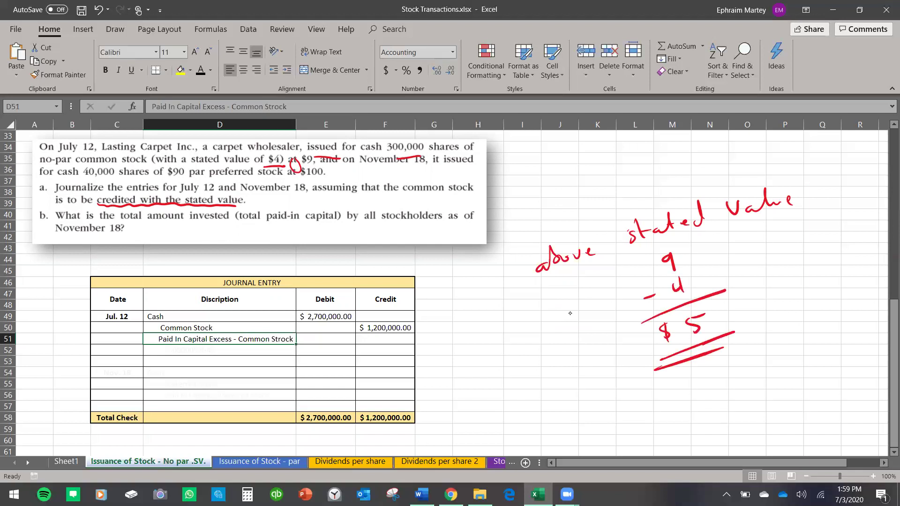
Step: Enter =E49-F50 in F51 as the credit for Paid In Capital Excess - Common Strock
{"action": "left_click", "coordinate": [377, 339]}
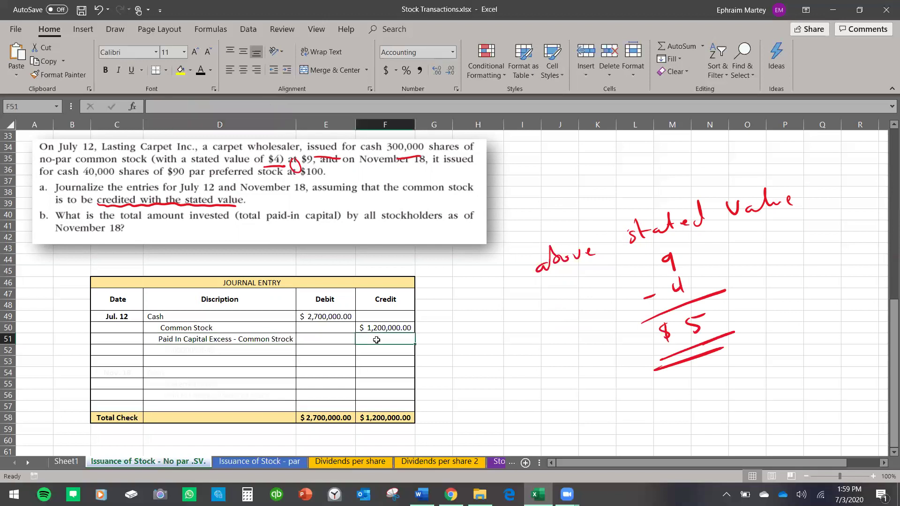
{"action": "type", "text": "="}
{"action": "left_click", "coordinate": [313, 318]}
{"action": "type", "text": "-"}
{"action": "left_click", "coordinate": [394, 330]}
{"action": "key", "text": "Return"}
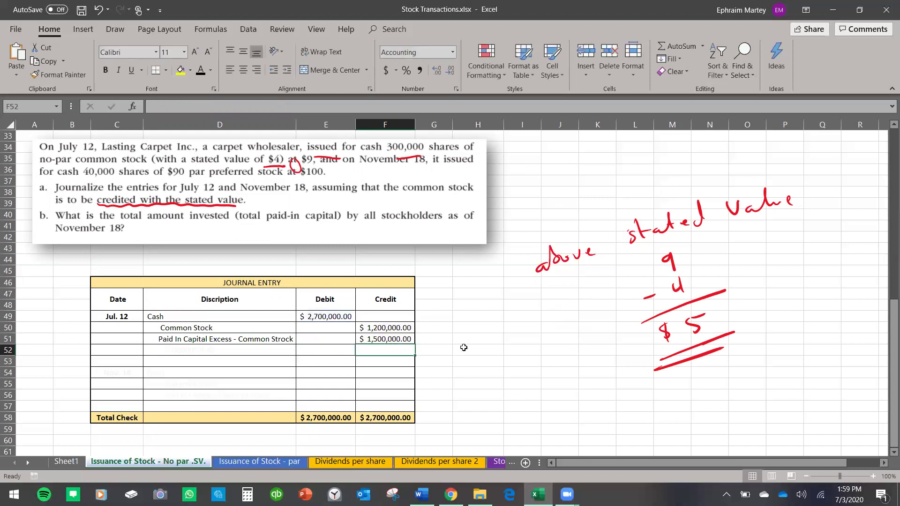
Step: Cross-check the paid-in capital excess by entering =300000*5 in H51 beside the journal
{"action": "left_click", "coordinate": [487, 341]}
{"action": "type", "text": "="}
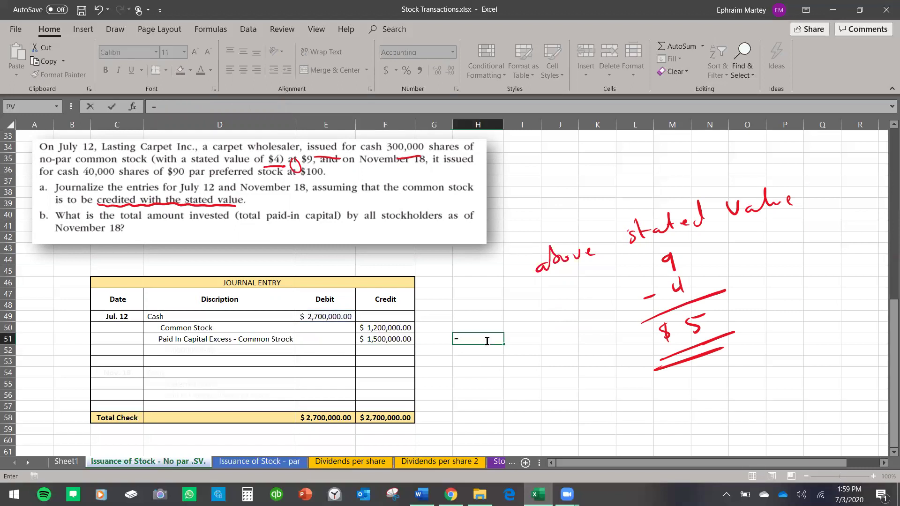
{"action": "type", "text": "300000*5"}
{"action": "key", "text": "Return"}
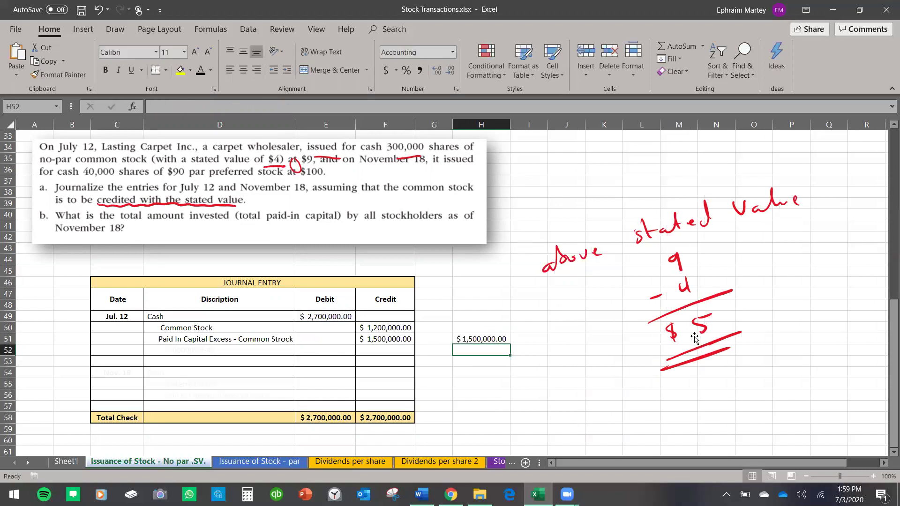
{"action": "left_click", "coordinate": [485, 340]}
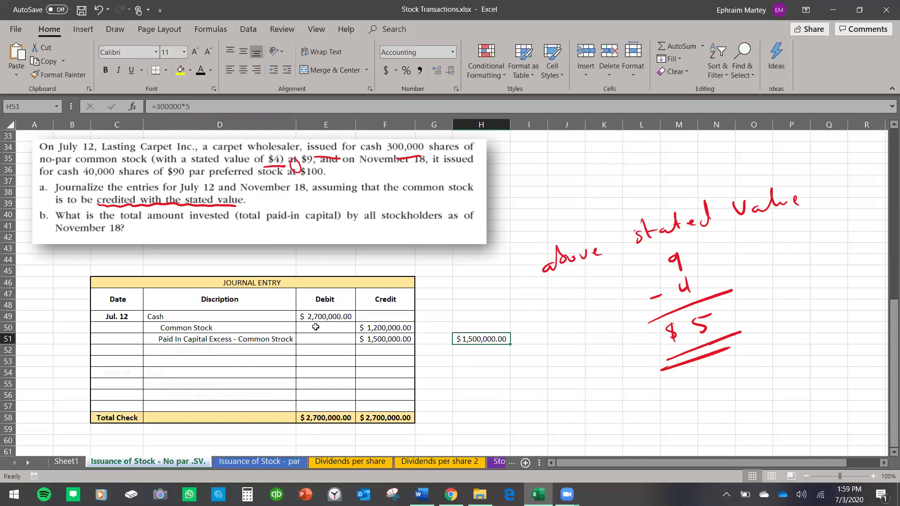
Step: Enter the explanation (300000* 9-4) in D52 under the July 12 entry
{"action": "left_click", "coordinate": [211, 355]}
{"action": "type", "text": "(300000* 9-4)"}
{"action": "left_click", "coordinate": [221, 383]}
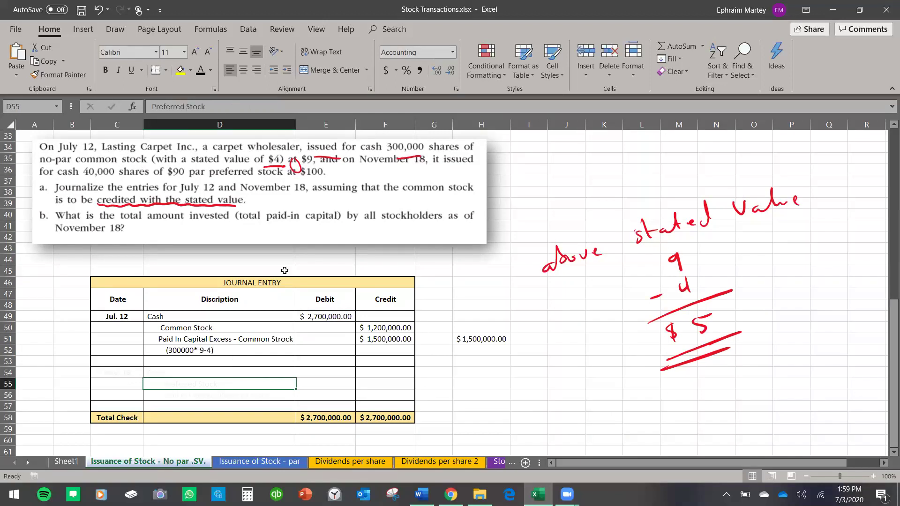
Step: Underline "November 18" in requirement a plus "issued", "40,000" and "$90" in the problem text, and erase the red circle beside $9
{"action": "left_click_drag", "start_coordinate": [242, 197], "coordinate": [308, 196]}
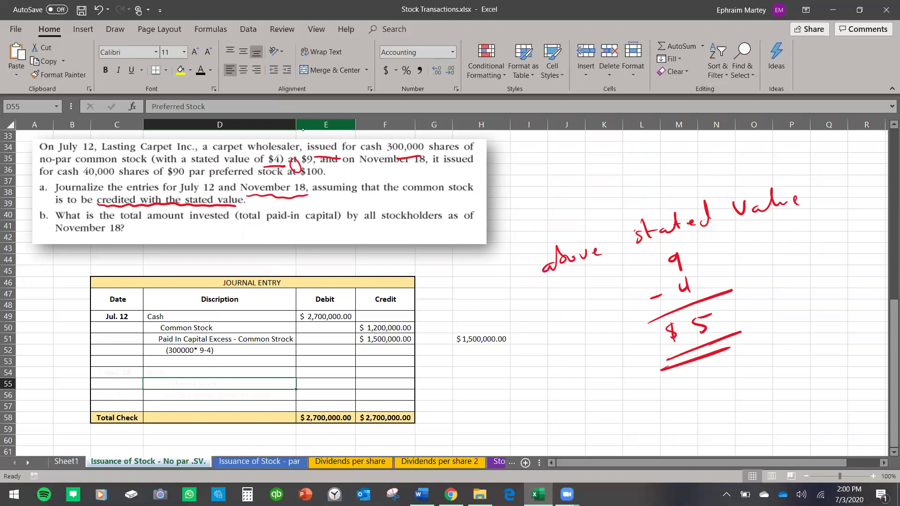
{"action": "left_click_drag", "start_coordinate": [453, 167], "coordinate": [466, 166]}
{"action": "left_click_drag", "start_coordinate": [84, 179], "coordinate": [111, 179]}
{"action": "left_click_drag", "start_coordinate": [167, 181], "coordinate": [179, 182]}
{"action": "left_click", "coordinate": [296, 166]}
{"action": "key", "text": "Delete"}
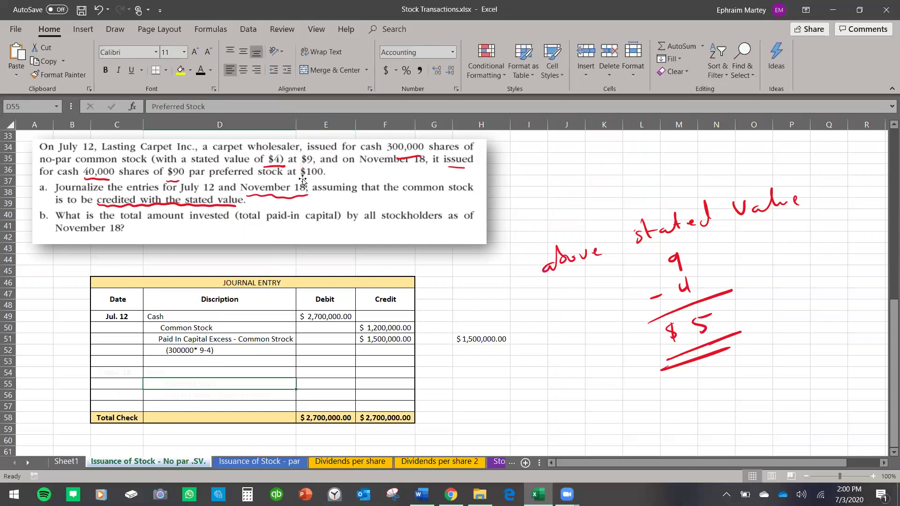
Step: Underline "at" and mark the $100 price in the problem text, then handwrite "@ 100" in red ink above the stated value note
{"action": "left_click", "coordinate": [303, 178]}
{"action": "key", "text": "Escape"}
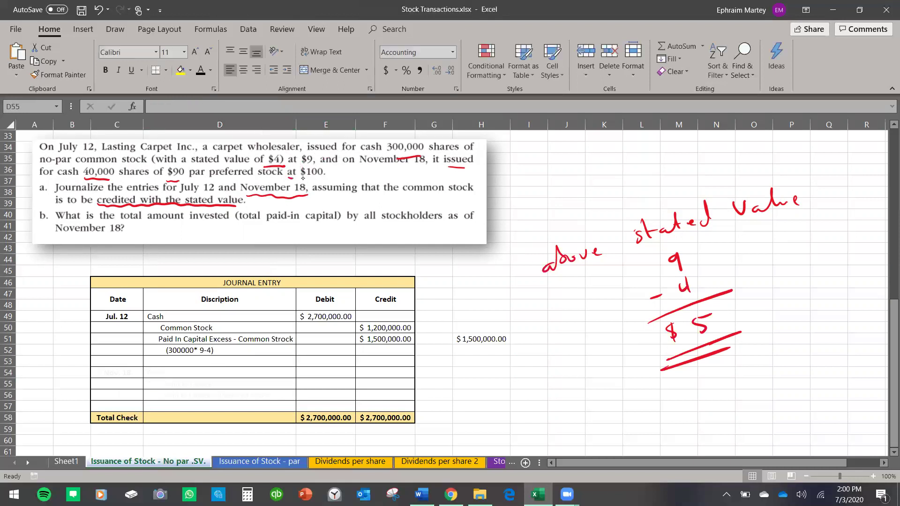
{"action": "left_click_drag", "start_coordinate": [328, 168], "coordinate": [323, 180]}
{"action": "mouse_move", "coordinate": [611, 153]}
{"action": "left_mouse_down"}
{"action": "mouse_move", "coordinate": [606, 158]}
{"action": "mouse_move", "coordinate": [614, 151]}
{"action": "left_mouse_up"}
{"action": "mouse_move", "coordinate": [634, 146]}
{"action": "left_mouse_down"}
{"action": "mouse_move", "coordinate": [635, 158]}
{"action": "mouse_move", "coordinate": [680, 146]}
{"action": "left_mouse_up"}
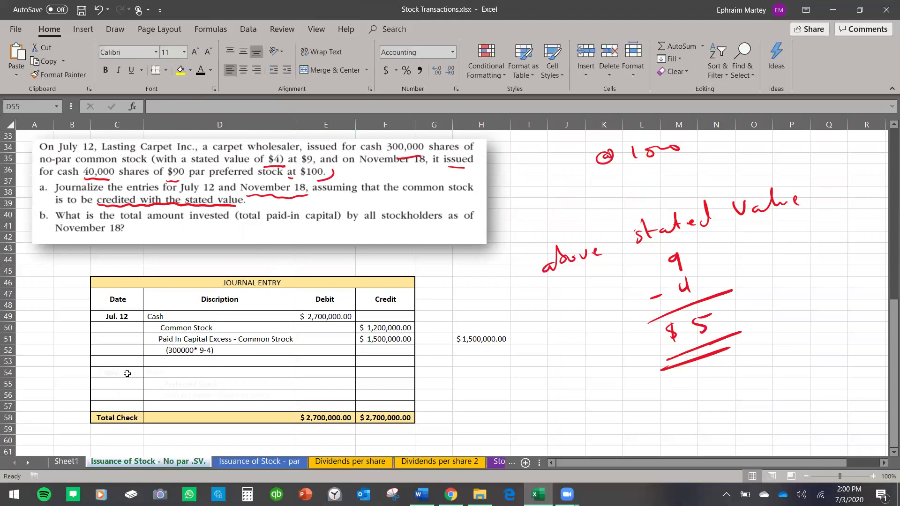
Step: Reveal Nov. 18 and Cash in C54:D54 with black font and enter =40000*100 as the debit in E54
{"action": "left_click_drag", "start_coordinate": [127, 373], "coordinate": [145, 373]}
{"action": "left_click", "coordinate": [200, 69]}
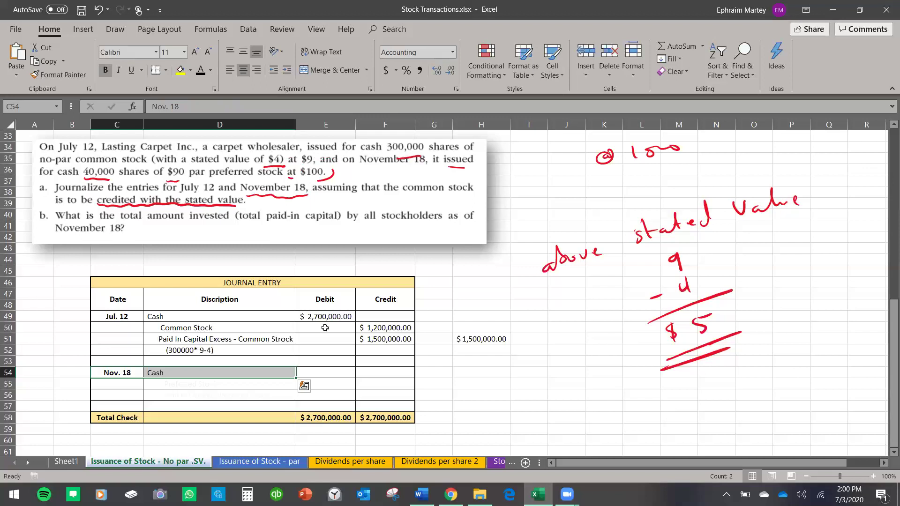
{"action": "left_click", "coordinate": [340, 372]}
{"action": "type", "text": "="}
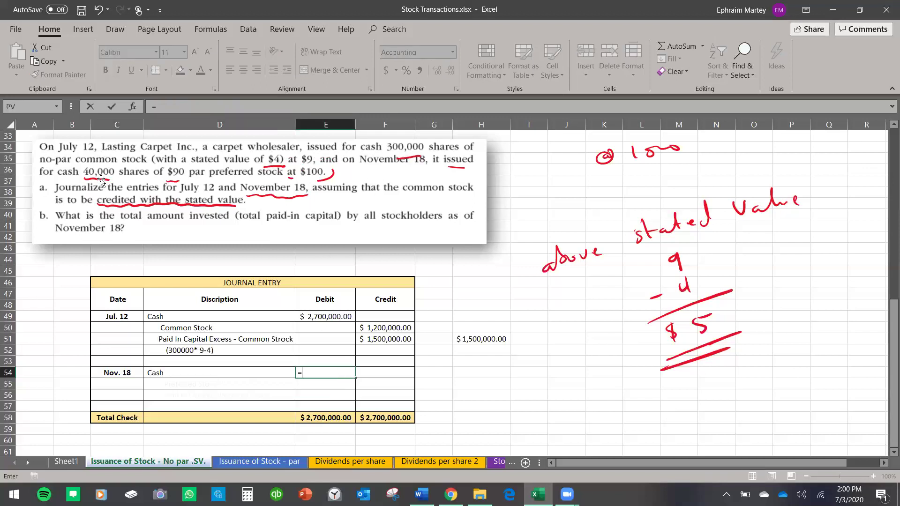
{"action": "type", "text": "40000*"}
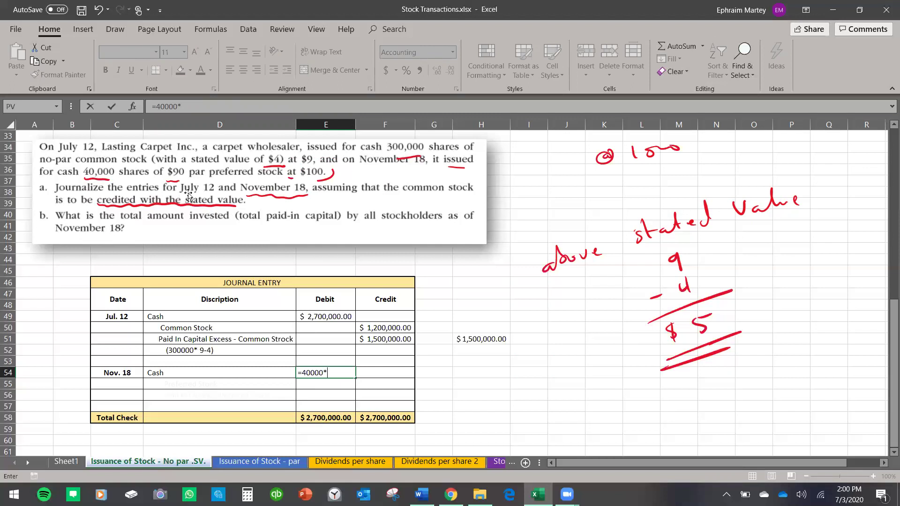
{"action": "type", "text": "100"}
{"action": "key", "text": "Return"}
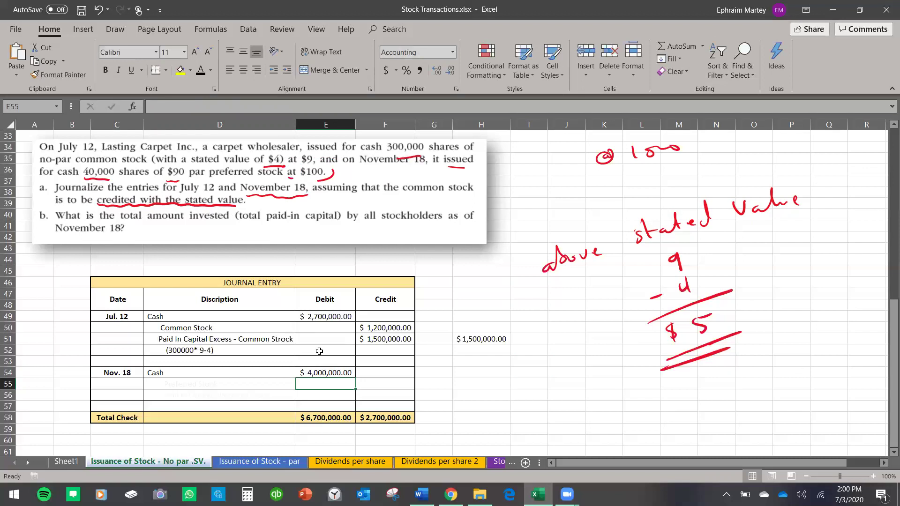
Step: Reveal Preferred Stock in D55 with black font and enter =40000*90 as the credit in F55
{"action": "left_click", "coordinate": [165, 384]}
{"action": "left_click", "coordinate": [200, 70]}
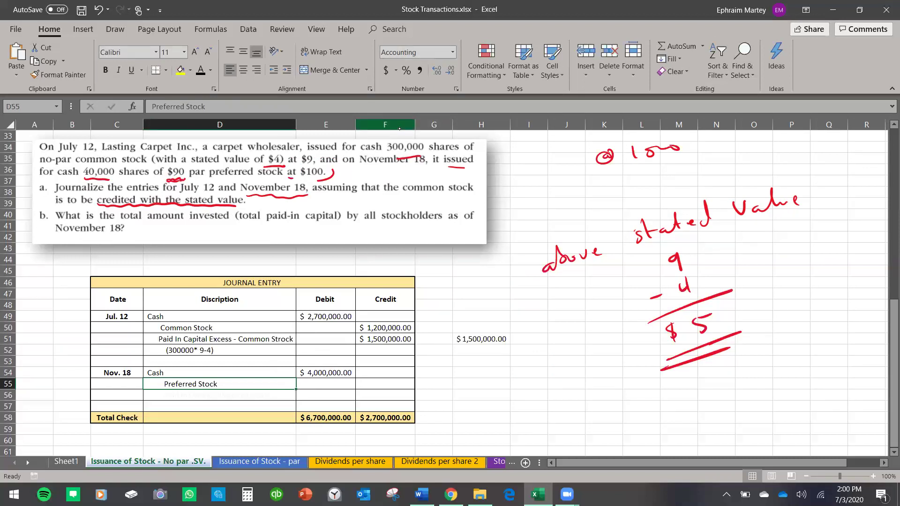
{"action": "left_click", "coordinate": [385, 383]}
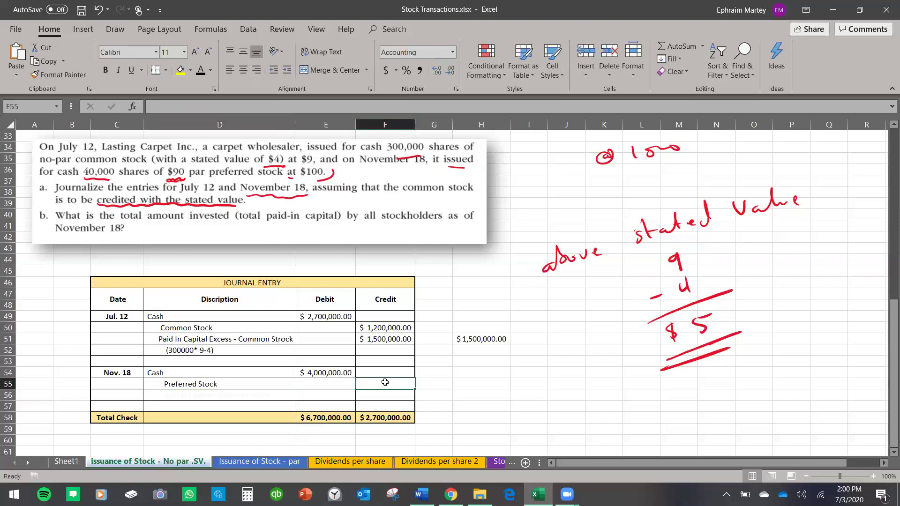
{"action": "type", "text": "="}
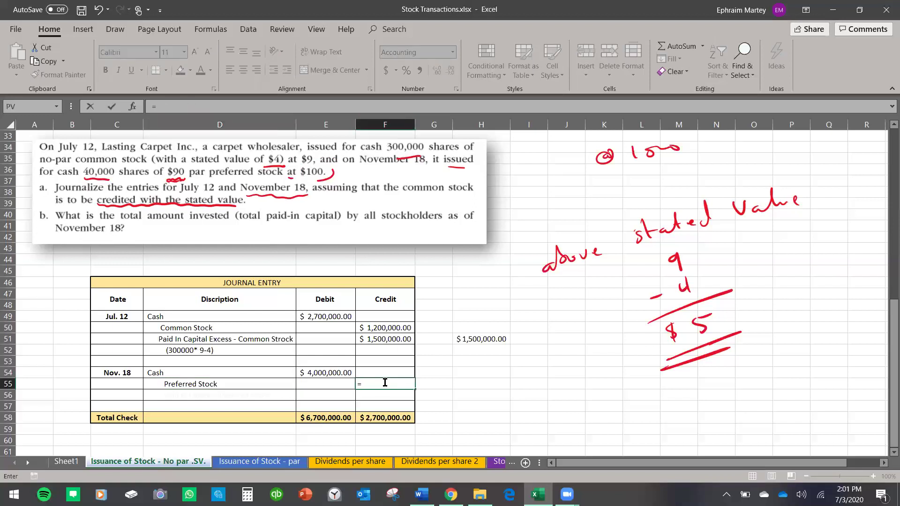
{"action": "type", "text": "40000*90"}
{"action": "key", "text": "Return"}
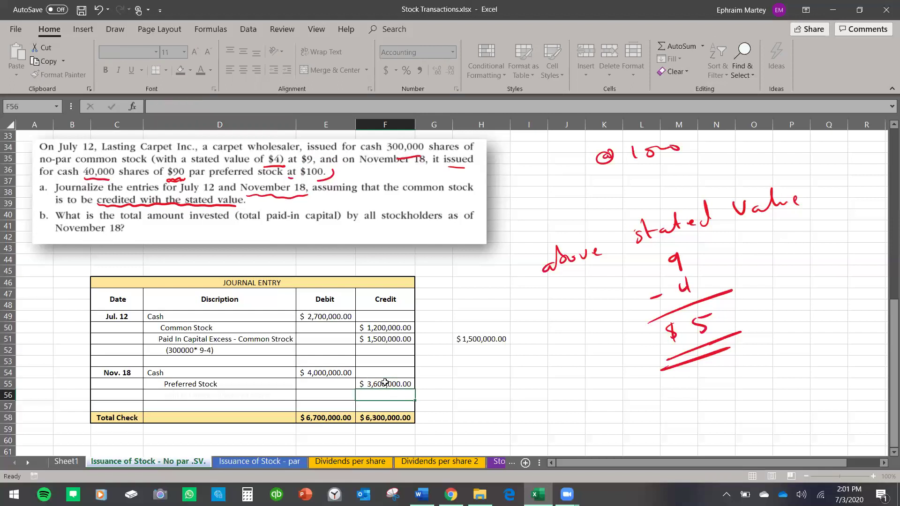
Step: Reveal Paid In Capital - Prefered Stock in D56 with black font and enter =E54-F55 as the credit in F56
{"action": "scroll", "coordinate": [242, 373], "scroll_direction": "down", "scroll_amount": 1}
{"action": "left_click", "coordinate": [223, 370]}
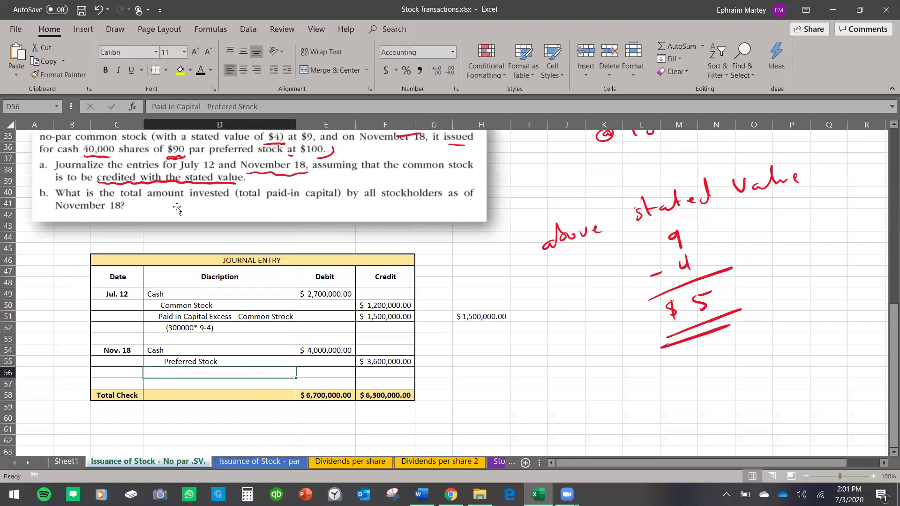
{"action": "left_click", "coordinate": [200, 71]}
{"action": "left_click", "coordinate": [373, 377]}
{"action": "type", "text": "="}
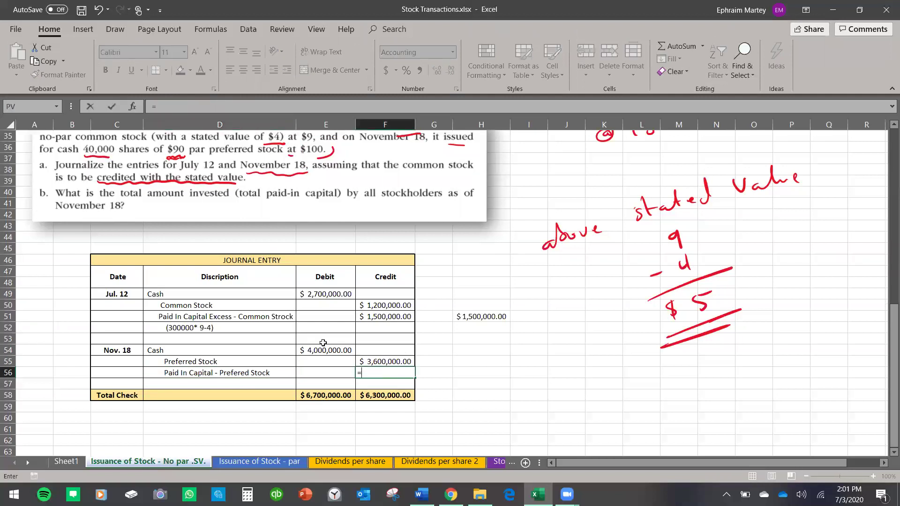
{"action": "left_click", "coordinate": [323, 349]}
{"action": "type", "text": "-F55"}
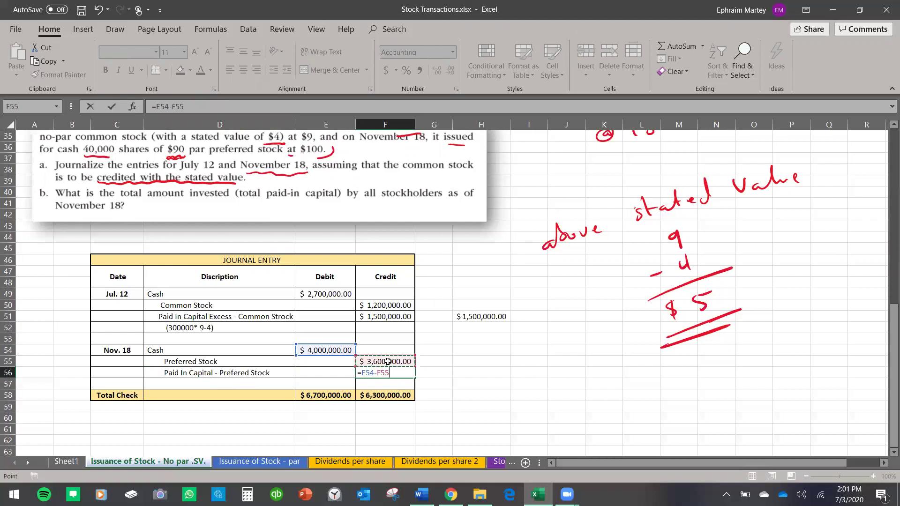
{"action": "key", "text": "Return"}
Step: Select H56 and handwrite the subtraction 100 - 90 = $10 in red ink below the earlier one, underlining the result
{"action": "left_click", "coordinate": [466, 374]}
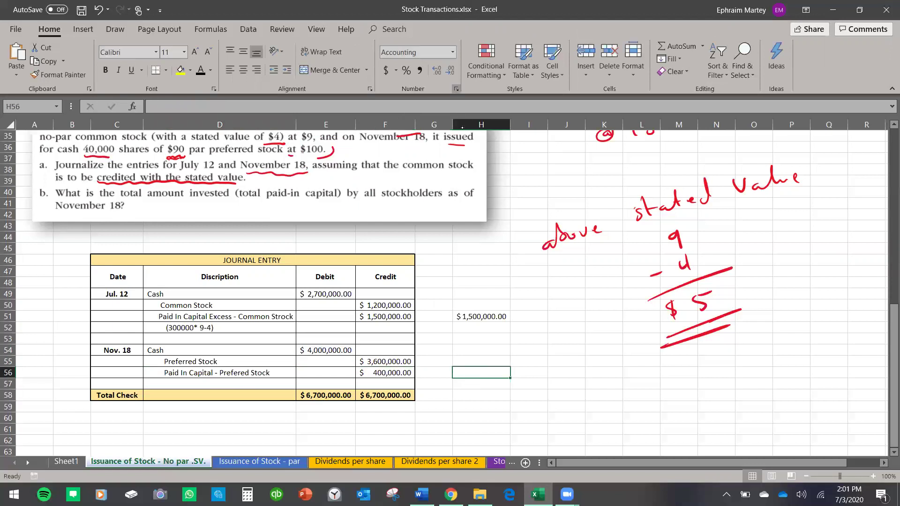
{"action": "left_click_drag", "start_coordinate": [593, 375], "coordinate": [594, 385]}
{"action": "left_click_drag", "start_coordinate": [606, 373], "coordinate": [615, 368]}
{"action": "left_click_drag", "start_coordinate": [571, 413], "coordinate": [629, 387]}
{"action": "left_click_drag", "start_coordinate": [614, 422], "coordinate": [674, 385]}
{"action": "left_click_drag", "start_coordinate": [639, 421], "coordinate": [664, 415]}
{"action": "left_click_drag", "start_coordinate": [667, 450], "coordinate": [710, 424]}
{"action": "left_click_drag", "start_coordinate": [627, 443], "coordinate": [617, 448]}
{"action": "left_click_drag", "start_coordinate": [621, 431], "coordinate": [623, 451]}
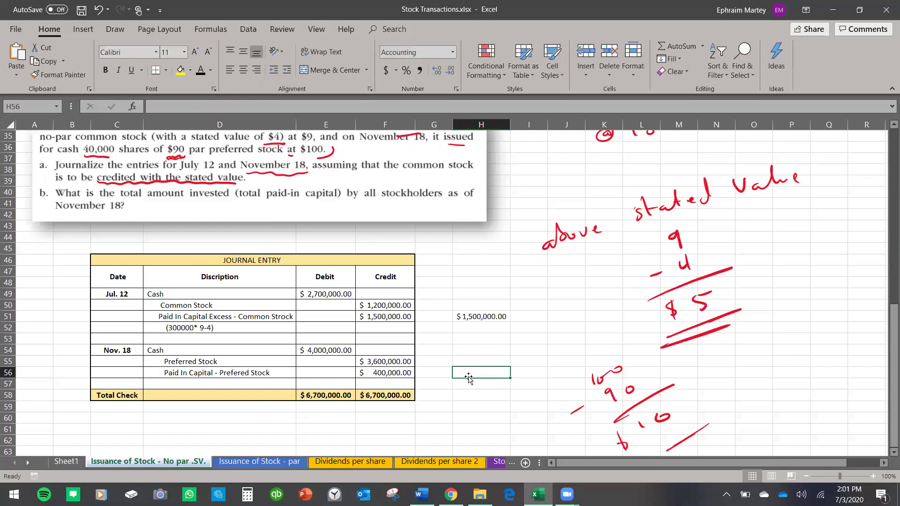
Step: Cross-check the preferred stock's paid-in capital by entering =40000*10 in H56, and review the problem and completed journal
{"action": "type", "text": "="}
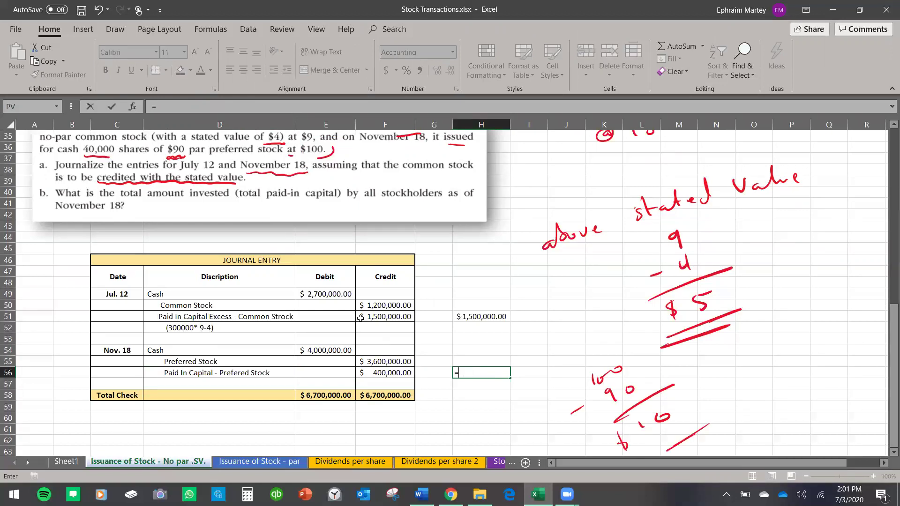
{"action": "type", "text": "40000*10"}
{"action": "key", "text": "Return"}
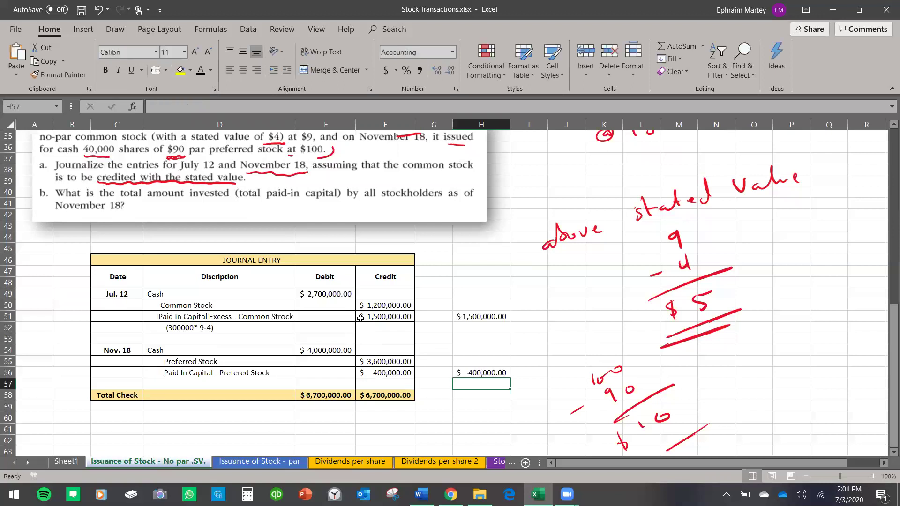
{"action": "left_click", "coordinate": [480, 375]}
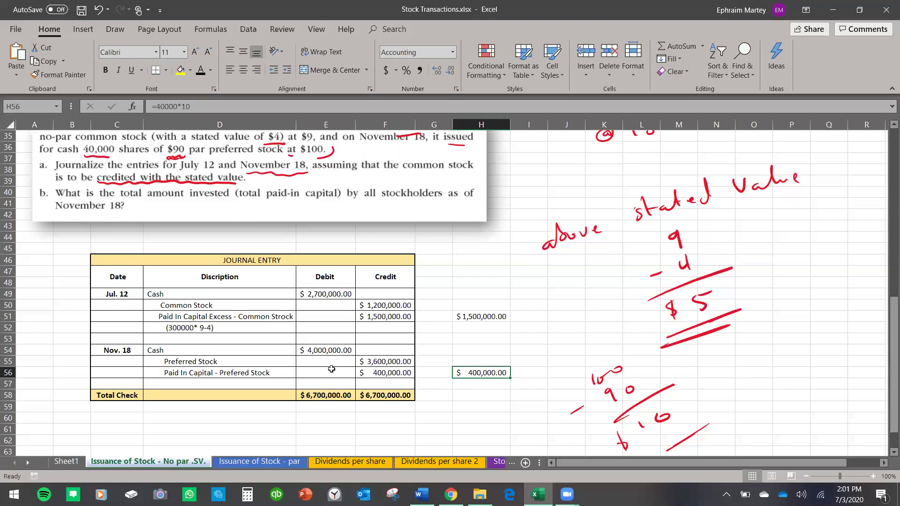
{"action": "scroll", "coordinate": [279, 312], "scroll_direction": "up", "scroll_amount": 2}
{"action": "scroll", "coordinate": [270, 300], "scroll_direction": "down", "scroll_amount": 1}
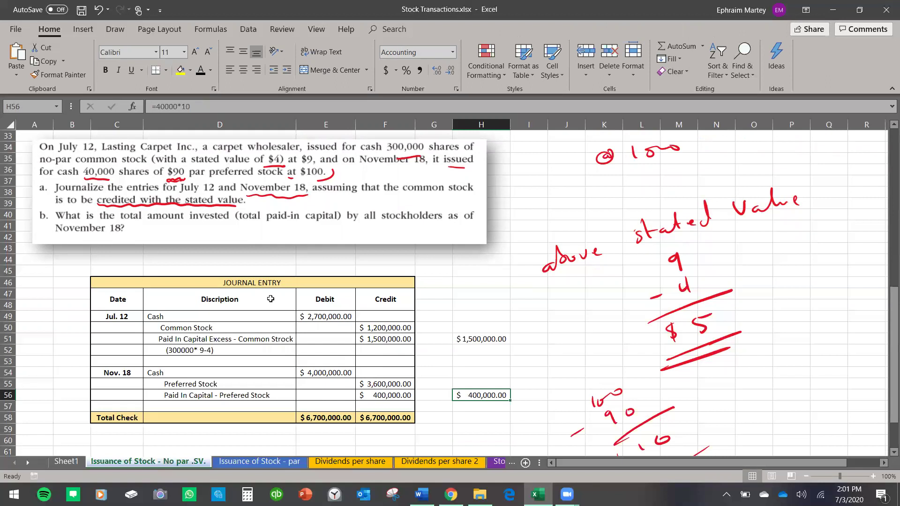
Step: On the Issuance of Stock - par sheet, underline "issued", "$25" and "at $32", and draw an arrow from $25 to a handwritten "worth"
{"action": "left_click", "coordinate": [267, 461]}
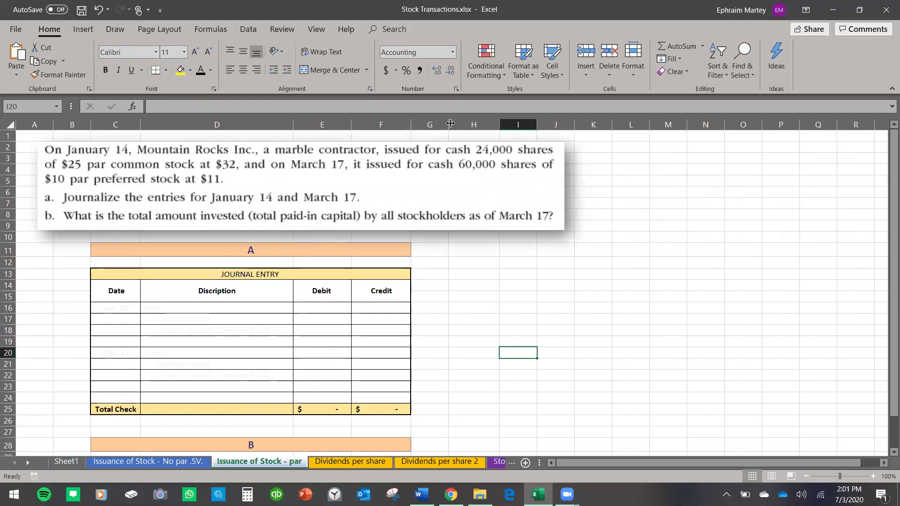
{"action": "left_click_drag", "start_coordinate": [384, 158], "coordinate": [412, 158]}
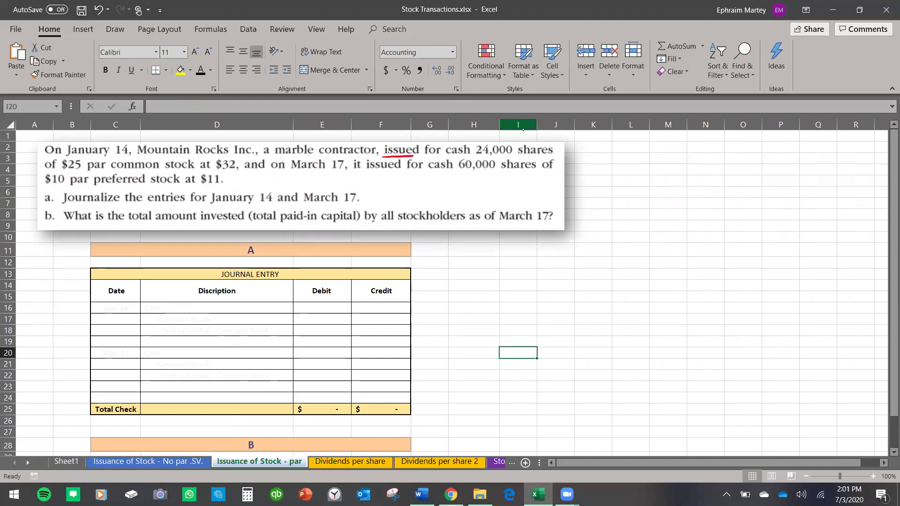
{"action": "left_click_drag", "start_coordinate": [65, 173], "coordinate": [79, 174]}
{"action": "left_click_drag", "start_coordinate": [200, 172], "coordinate": [242, 169]}
{"action": "mouse_move", "coordinate": [60, 169]}
{"action": "left_mouse_down"}
{"action": "mouse_move", "coordinate": [39, 249]}
{"action": "mouse_move", "coordinate": [46, 250]}
{"action": "left_mouse_up"}
{"action": "mouse_move", "coordinate": [33, 252]}
{"action": "left_mouse_down"}
{"action": "mouse_move", "coordinate": [39, 260]}
{"action": "mouse_move", "coordinate": [28, 281]}
{"action": "mouse_move", "coordinate": [48, 267]}
{"action": "left_mouse_up"}
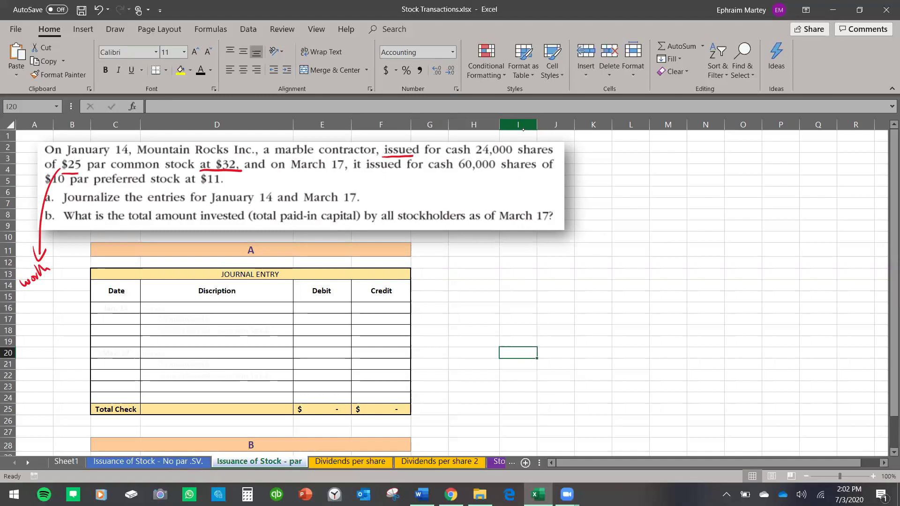
Step: Reveal Jan. 14 and Cash in C16:D16 by setting their font color to black
{"action": "left_click", "coordinate": [126, 307]}
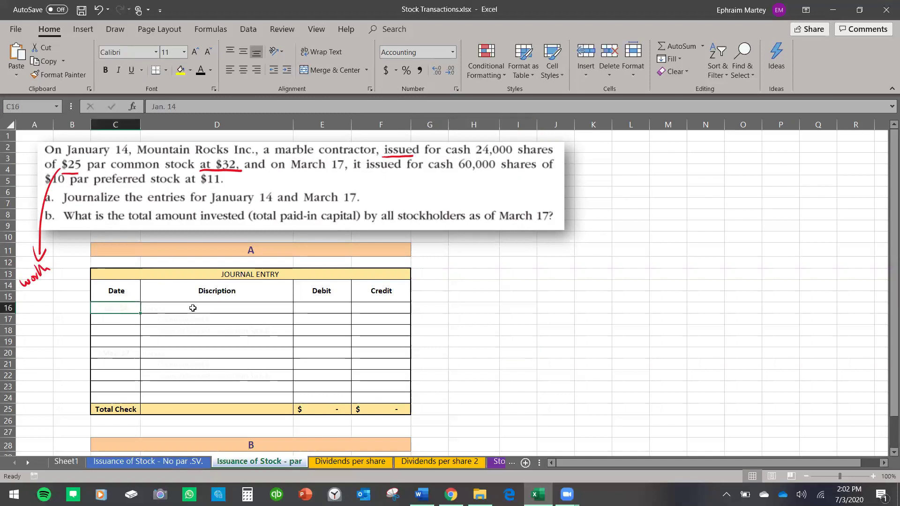
{"action": "left_click", "coordinate": [193, 308], "text": "shift"}
{"action": "left_click", "coordinate": [200, 70]}
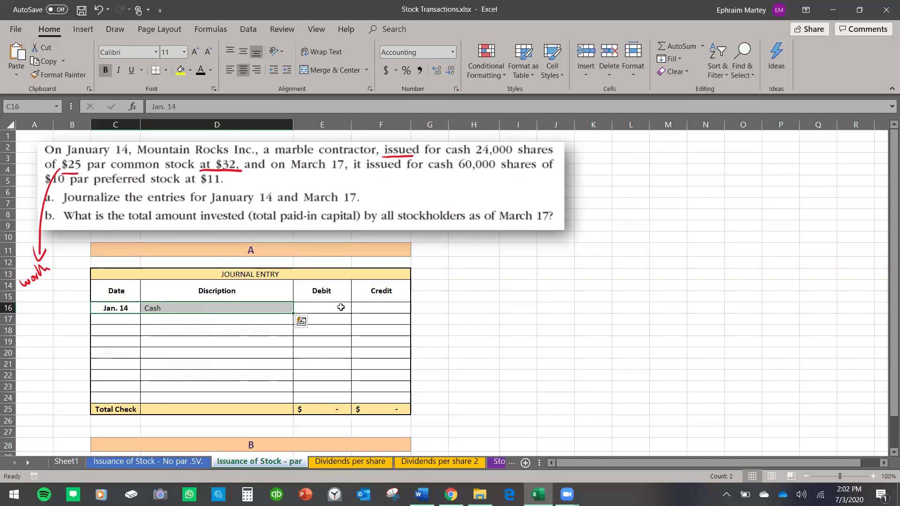
Step: Enter =24000*32 as the debit in E16, underlining 24,000 and handwriting a multiplication sign and circled @ beside the problem
{"action": "left_click", "coordinate": [341, 307]}
{"action": "type", "text": "="}
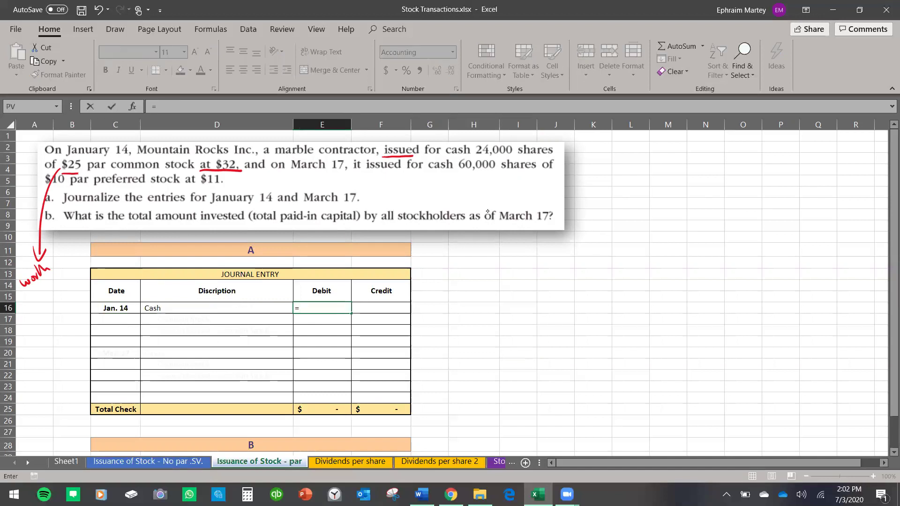
{"action": "left_click_drag", "start_coordinate": [475, 156], "coordinate": [512, 159]}
{"action": "left_click_drag", "start_coordinate": [621, 146], "coordinate": [636, 155]}
{"action": "mouse_move", "coordinate": [666, 148]}
{"action": "left_mouse_down"}
{"action": "mouse_move", "coordinate": [658, 152]}
{"action": "mouse_move", "coordinate": [675, 146]}
{"action": "left_mouse_up"}
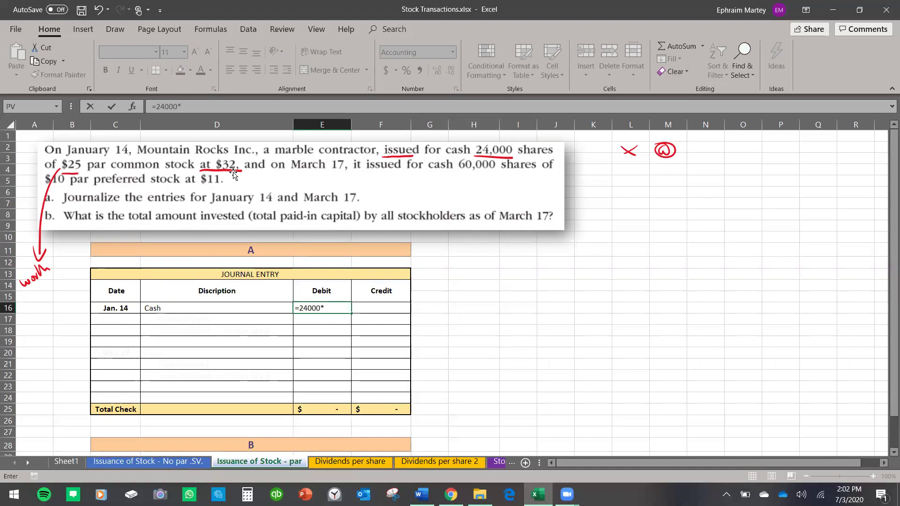
{"action": "key", "text": "Return"}
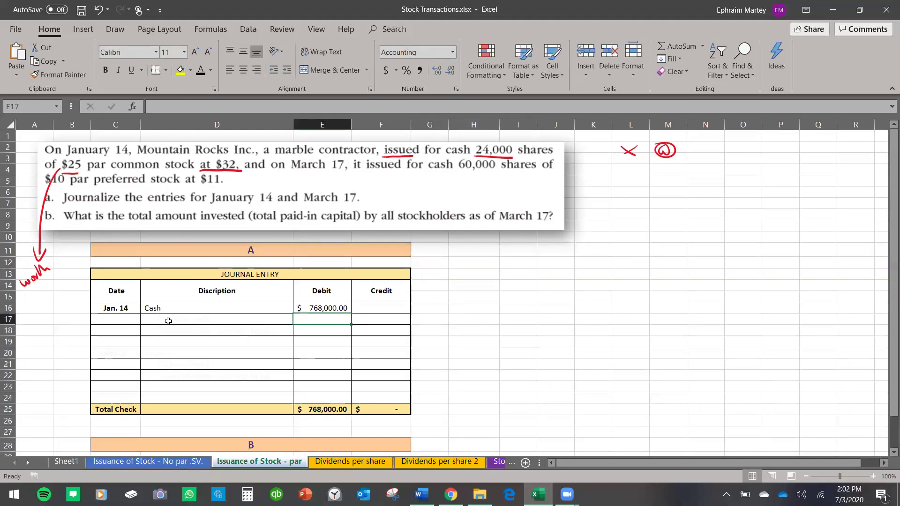
Step: Reveal Common Stock in D17 with a black font color and enter =24000*25 as its credit in F17
{"action": "left_click", "coordinate": [168, 320]}
{"action": "left_click", "coordinate": [202, 73]}
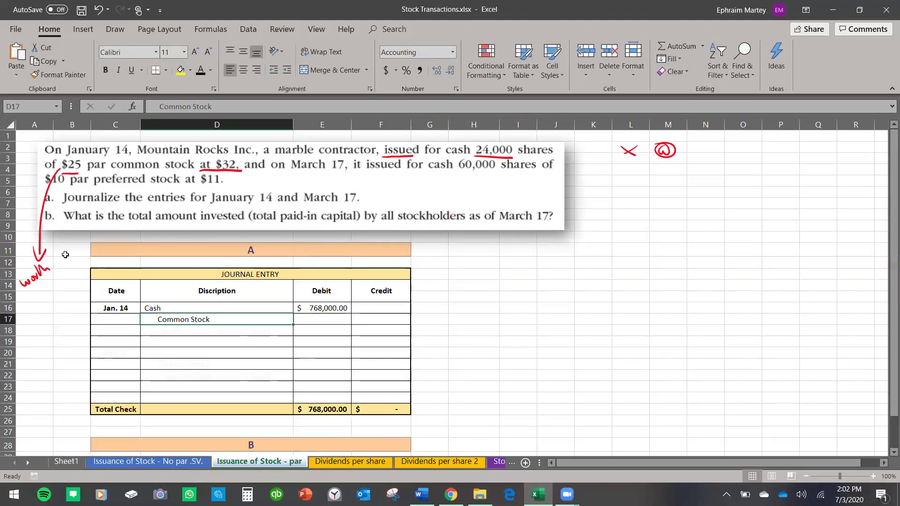
{"action": "left_click", "coordinate": [382, 319]}
{"action": "type", "text": "="}
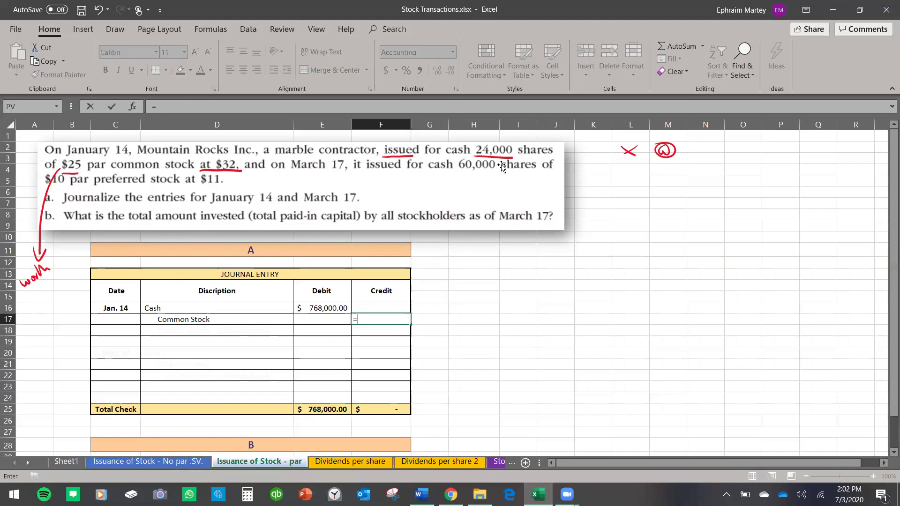
{"action": "type", "text": "24000*25"}
{"action": "key", "text": "Return"}
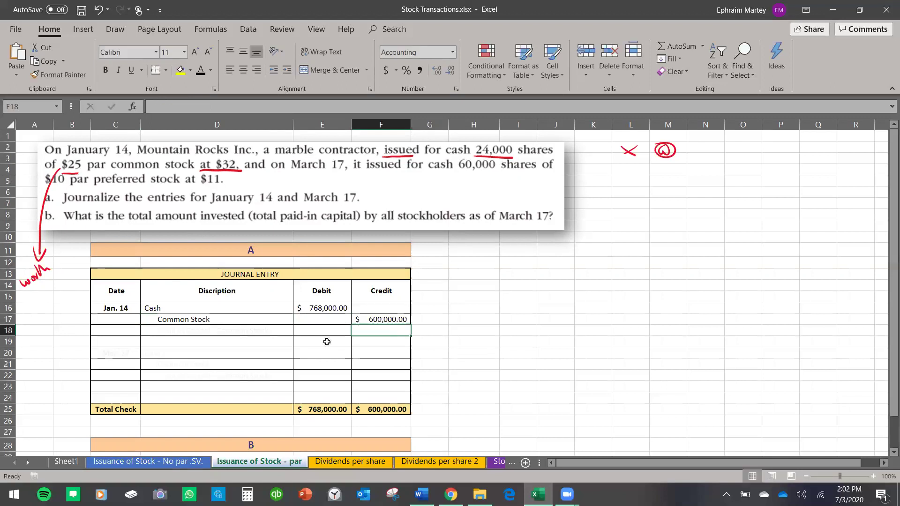
Step: Reveal Paid In Capital - Common Stock in D18 with a black font and enter =E16-F17 as its credit in F18
{"action": "left_click", "coordinate": [238, 329]}
{"action": "left_click", "coordinate": [201, 70]}
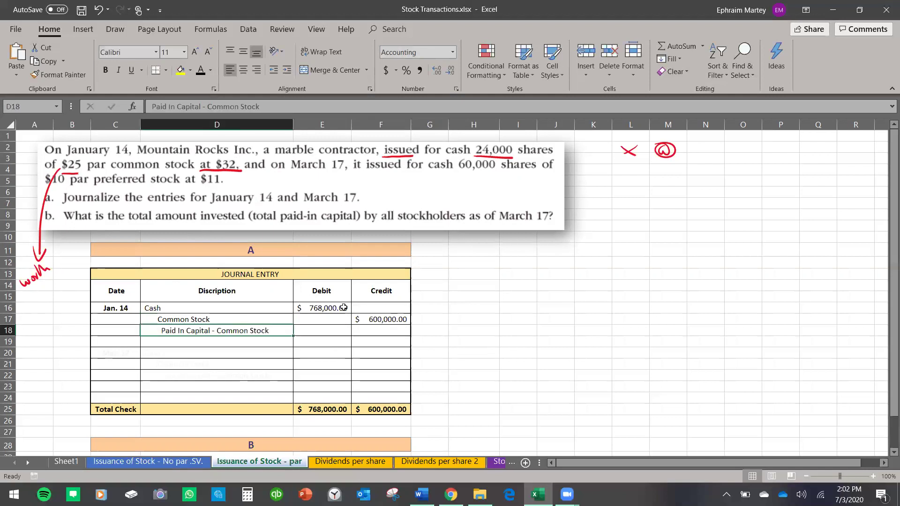
{"action": "left_click", "coordinate": [377, 332]}
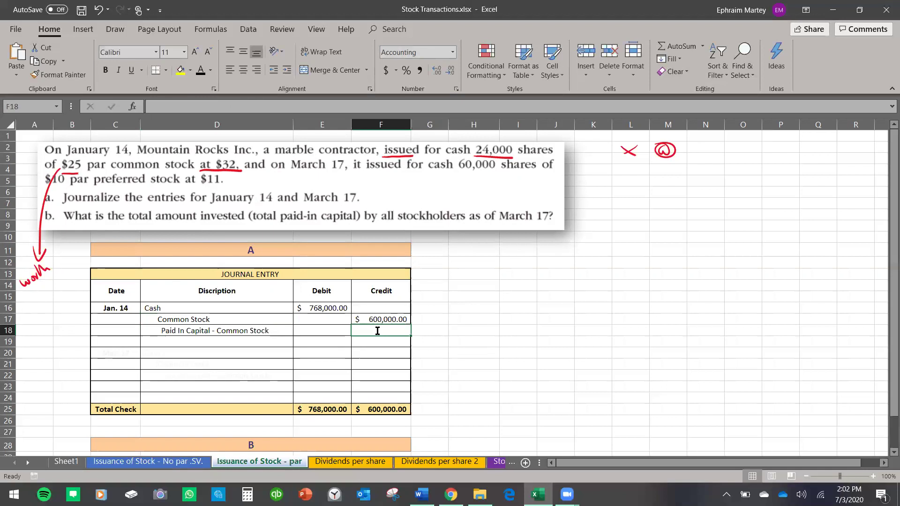
{"action": "type", "text": "="}
{"action": "left_click", "coordinate": [335, 307]}
{"action": "type", "text": "-"}
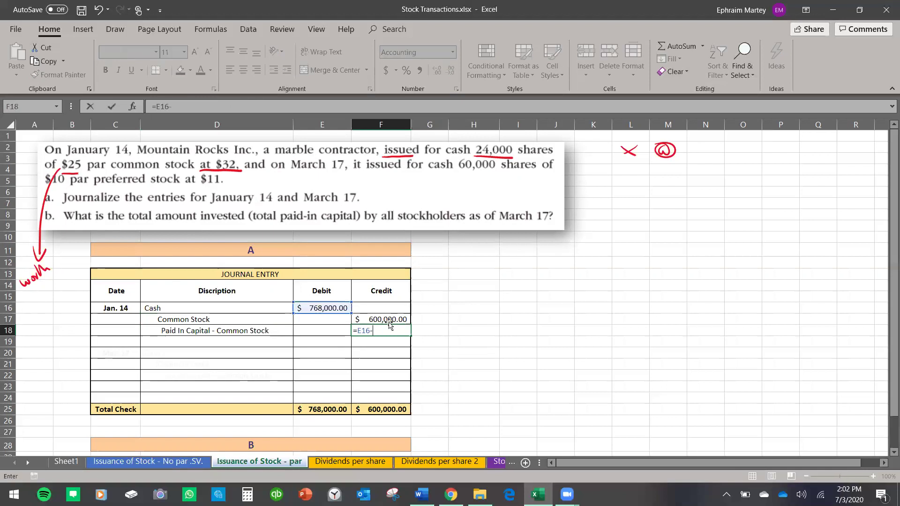
{"action": "left_click", "coordinate": [389, 323]}
{"action": "key", "text": "Return"}
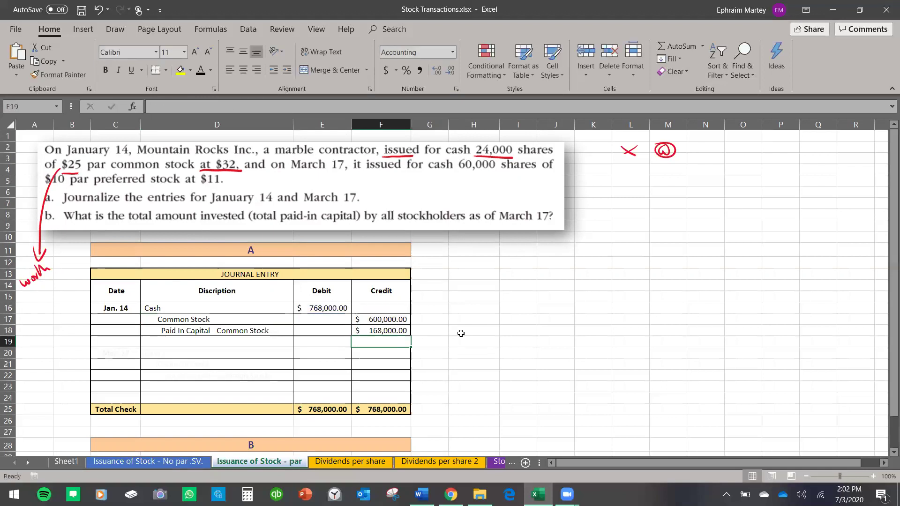
Step: Cross-check the January 14 paid-in capital by entering =24000*(32-25) in H18
{"action": "left_click", "coordinate": [460, 332]}
{"action": "type", "text": "=24000"}
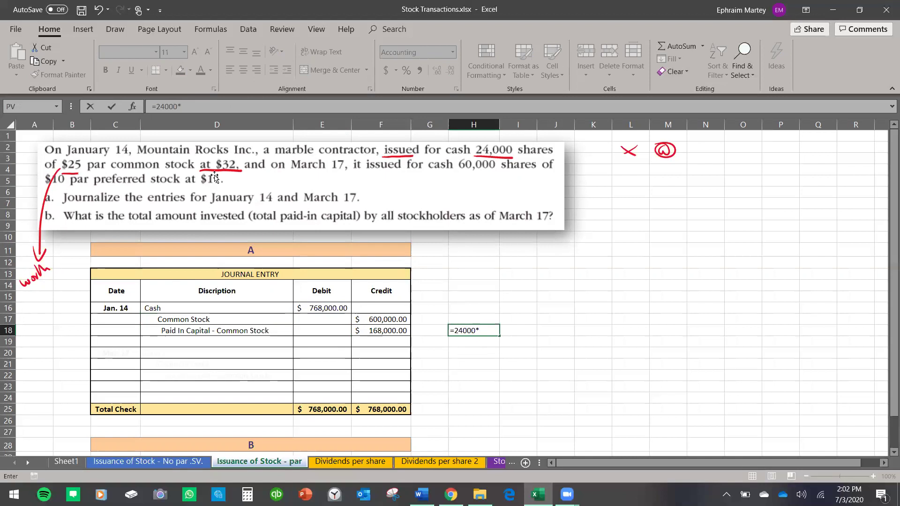
{"action": "type", "text": "*("}
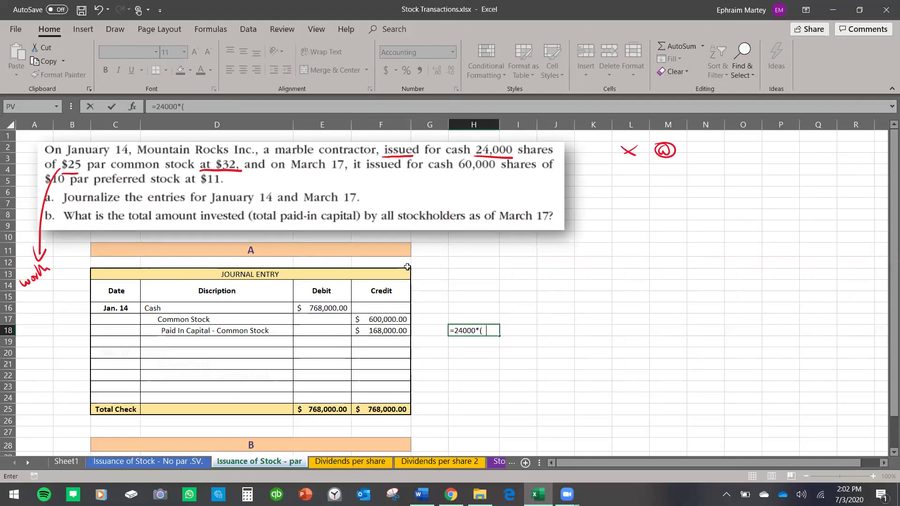
{"action": "type", "text": "32-25)"}
{"action": "key", "text": "Return"}
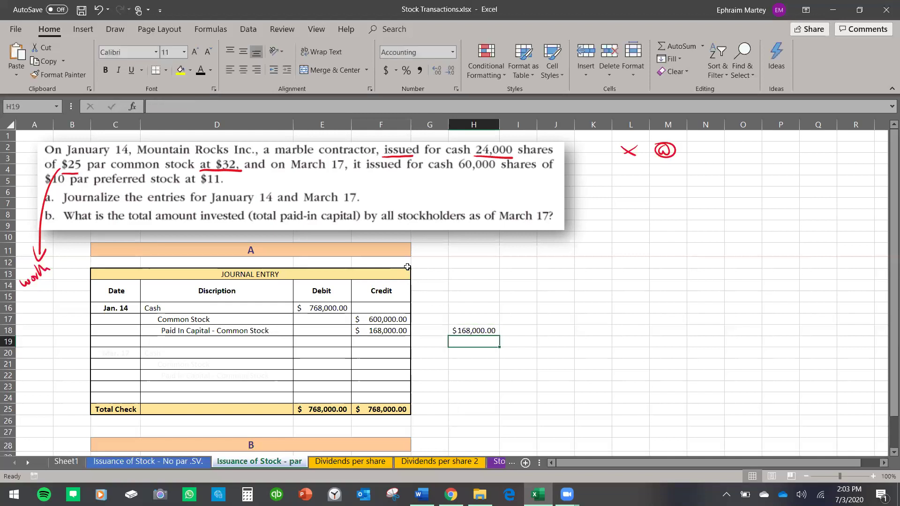
{"action": "left_click", "coordinate": [466, 330]}
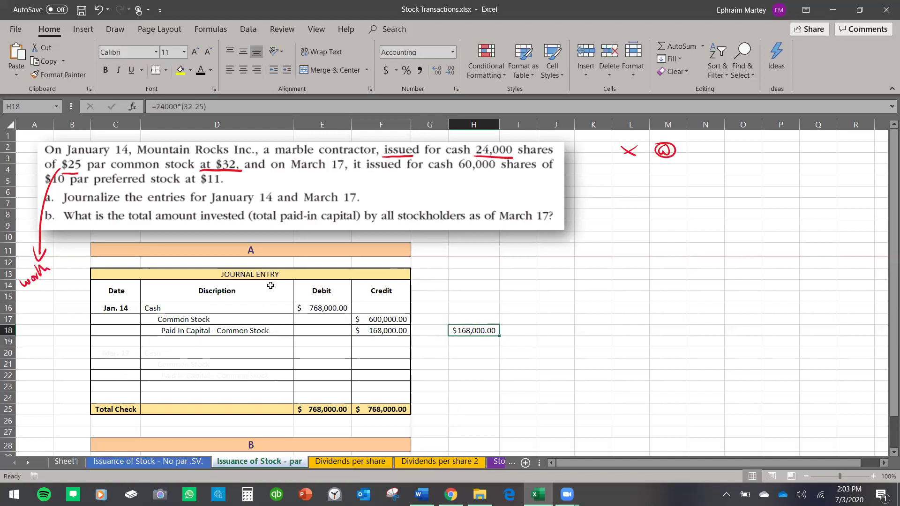
Step: Underline "March 17", "issued", "60,000" and "at $11" in the problem, delete the "worth" arrow ink, and circle "$10"
{"action": "left_click_drag", "start_coordinate": [297, 173], "coordinate": [405, 173]}
{"action": "left_click_drag", "start_coordinate": [462, 172], "coordinate": [490, 171]}
{"action": "mouse_move", "coordinate": [48, 170]}
{"action": "left_mouse_down"}
{"action": "mouse_move", "coordinate": [68, 184]}
{"action": "mouse_move", "coordinate": [51, 170]}
{"action": "left_mouse_up"}
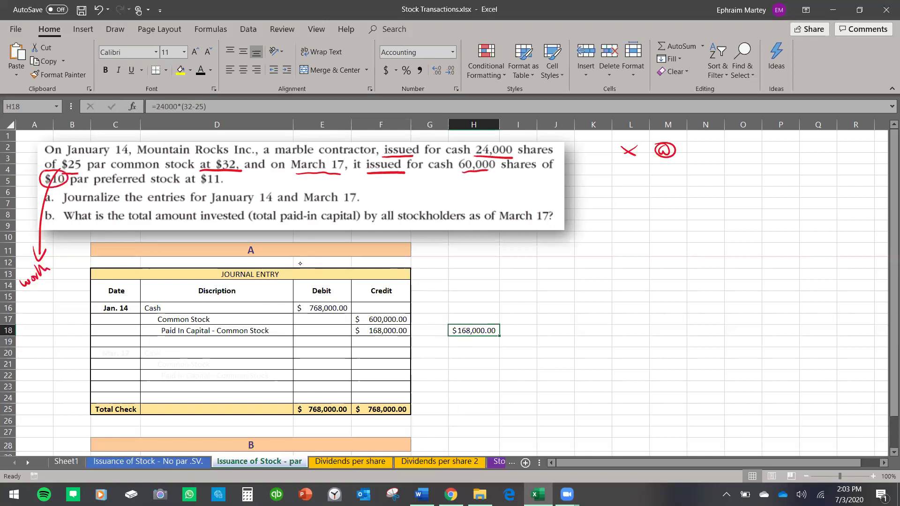
{"action": "left_click_drag", "start_coordinate": [186, 187], "coordinate": [220, 186]}
{"action": "left_click", "coordinate": [63, 185]}
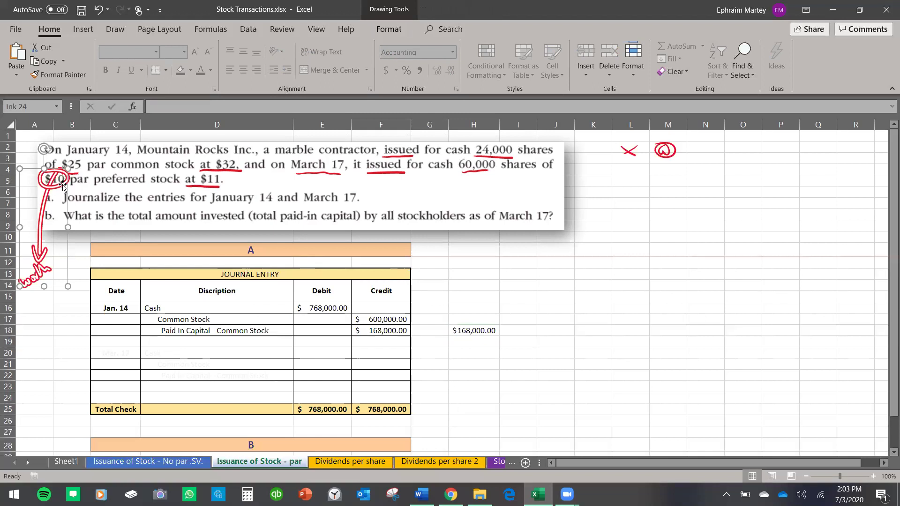
{"action": "key", "text": "Delete"}
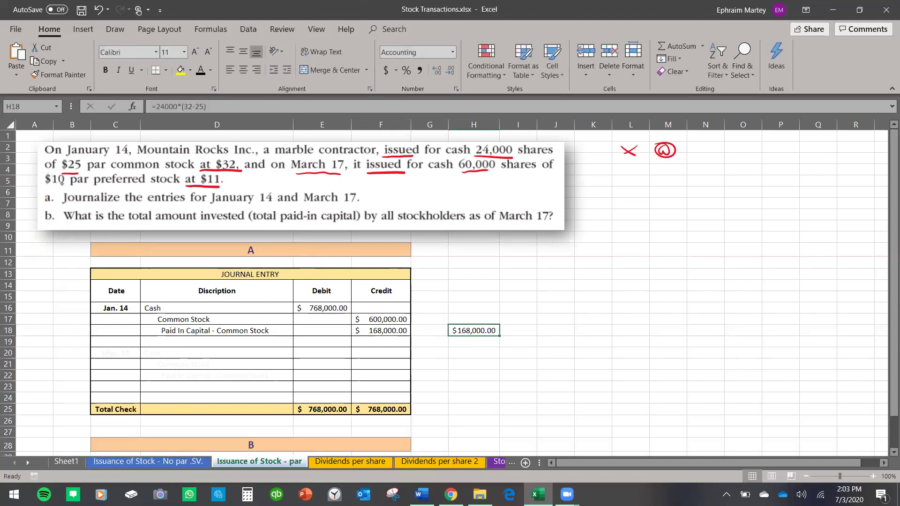
{"action": "mouse_move", "coordinate": [47, 190]}
{"action": "left_mouse_down"}
{"action": "mouse_move", "coordinate": [70, 177]}
{"action": "mouse_move", "coordinate": [40, 174]}
{"action": "mouse_move", "coordinate": [52, 172]}
{"action": "left_mouse_up"}
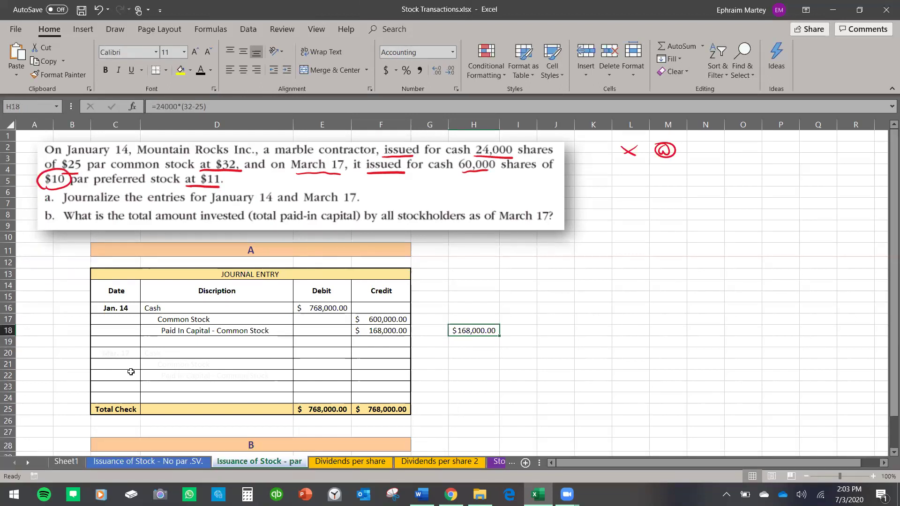
Step: Reveal Mar. 17 and Cash in C20:D20 with a black font color and enter =60000*11 as the debit in E20
{"action": "left_click_drag", "start_coordinate": [121, 353], "coordinate": [148, 353]}
{"action": "left_click", "coordinate": [200, 69]}
{"action": "left_click", "coordinate": [336, 358]}
{"action": "type", "text": "="}
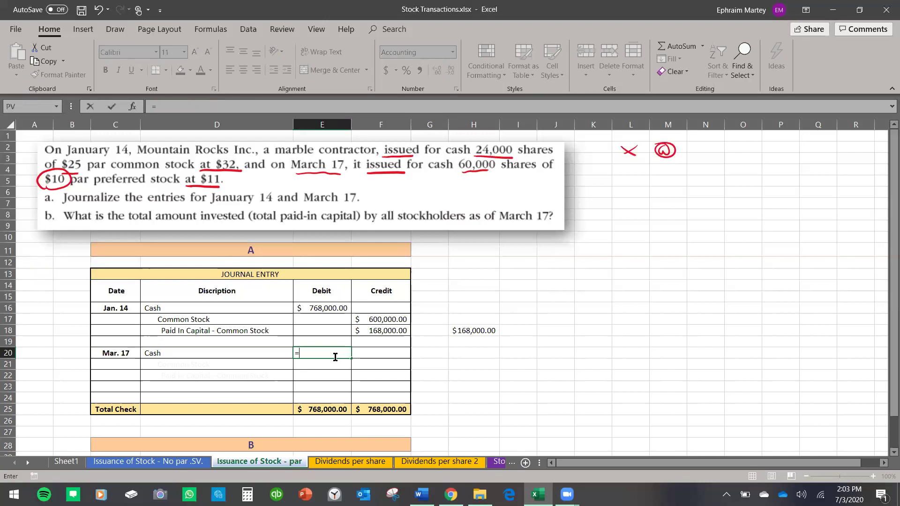
{"action": "type", "text": "60000*11"}
{"action": "key", "text": "Return"}
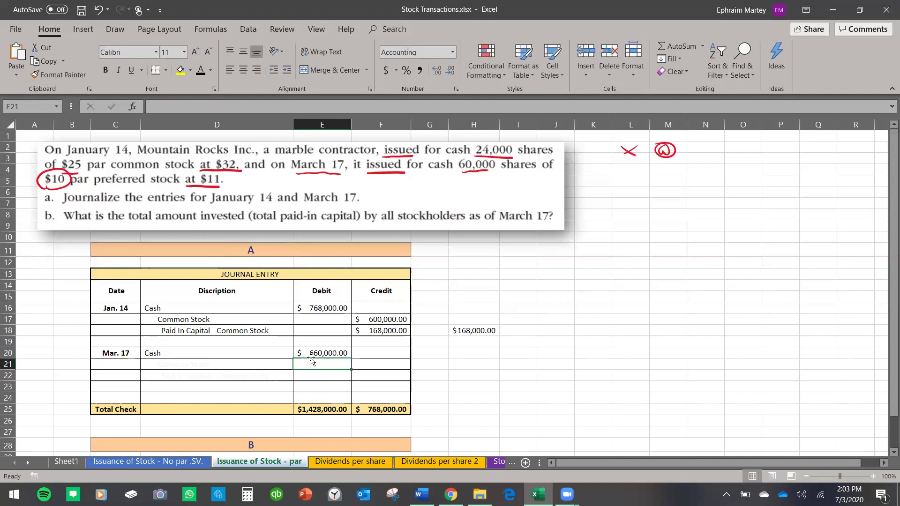
Step: Reveal Common Stock in D21 with a black font color and enter =10*60000 as its credit in F21
{"action": "left_click", "coordinate": [178, 367]}
{"action": "left_click", "coordinate": [200, 74]}
{"action": "left_click", "coordinate": [382, 367]}
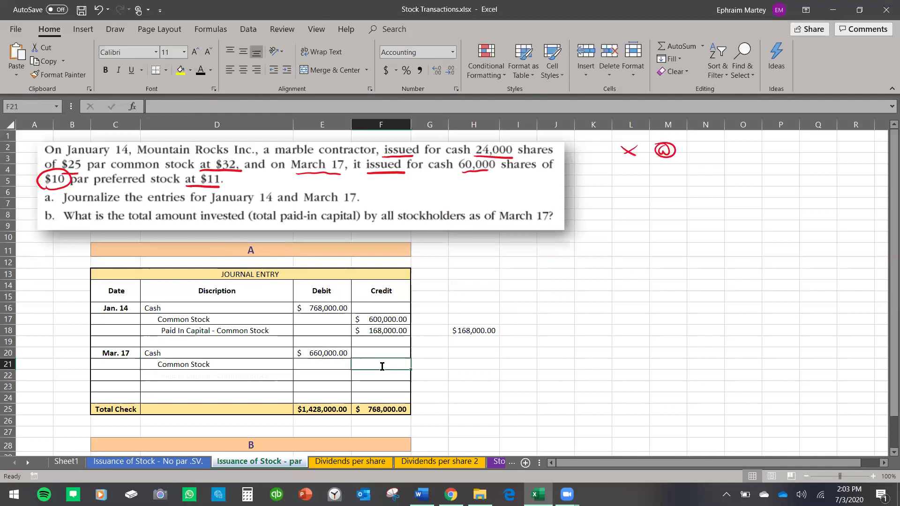
{"action": "type", "text": "=10*"}
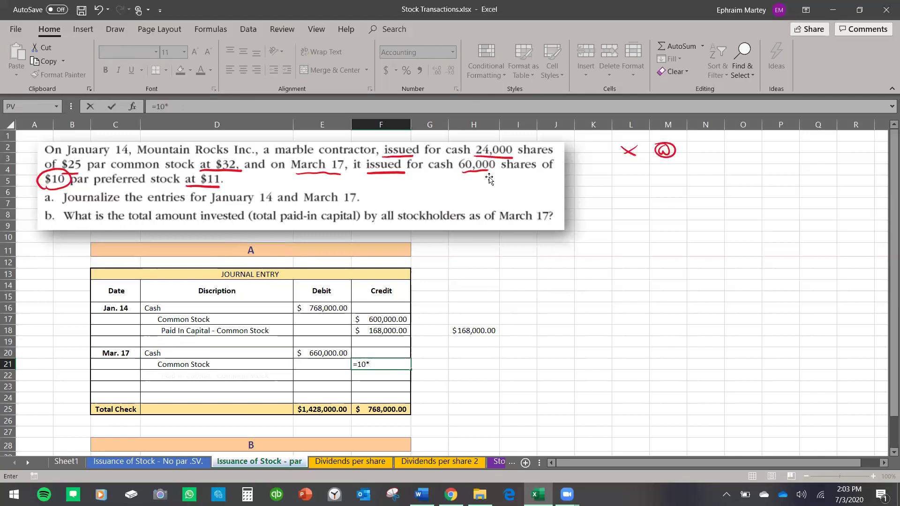
{"action": "type", "text": "60000"}
{"action": "key", "text": "Return"}
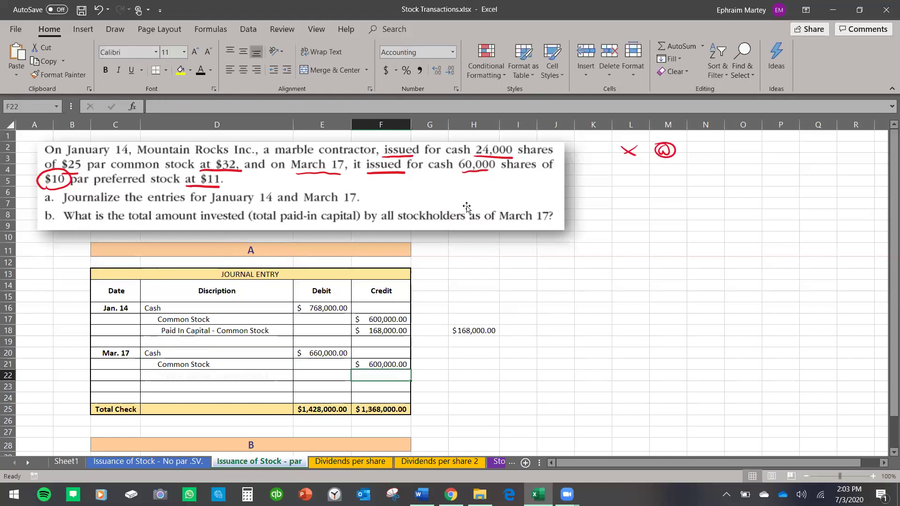
Step: Reveal Paid In Capital - Common Stock in D22 with a black font and enter =E20-F21 as its credit in F22
{"action": "left_click", "coordinate": [215, 375]}
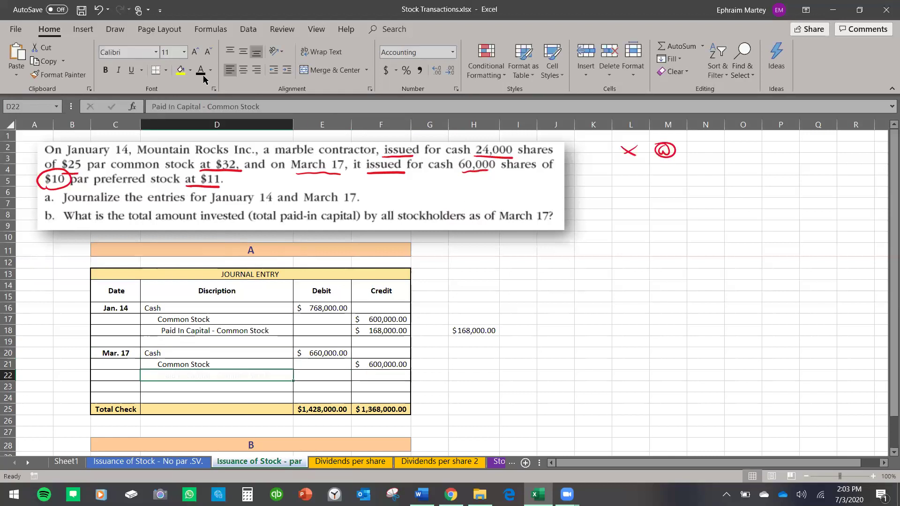
{"action": "left_click", "coordinate": [380, 377]}
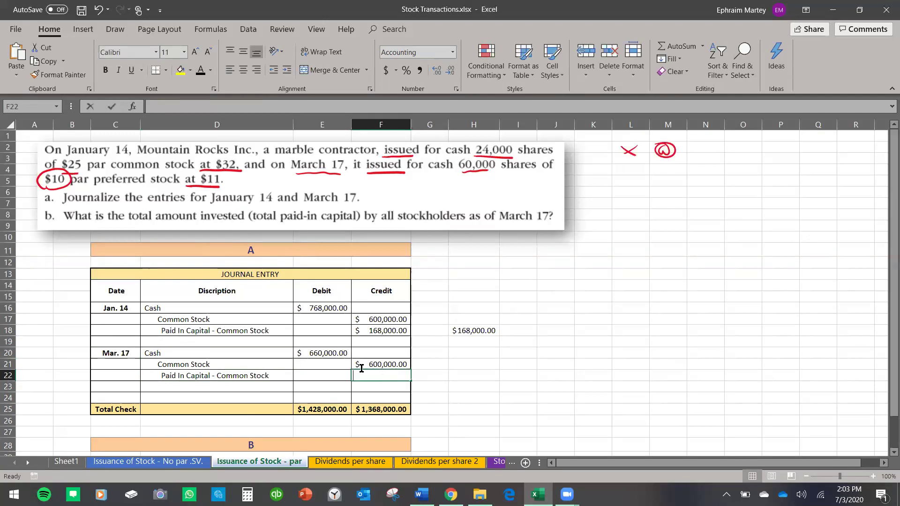
{"action": "type", "text": "="}
{"action": "left_click", "coordinate": [321, 352]}
{"action": "type", "text": "-"}
{"action": "left_click", "coordinate": [403, 364]}
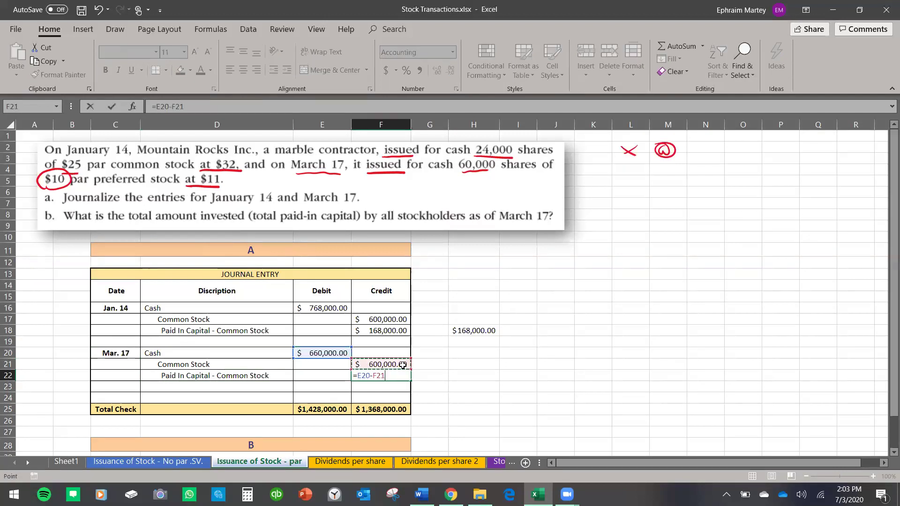
{"action": "key", "text": "Return"}
Step: Cross-check the March 17 paid-in capital by entering =60000*(11-10) in H22
{"action": "left_click", "coordinate": [462, 375]}
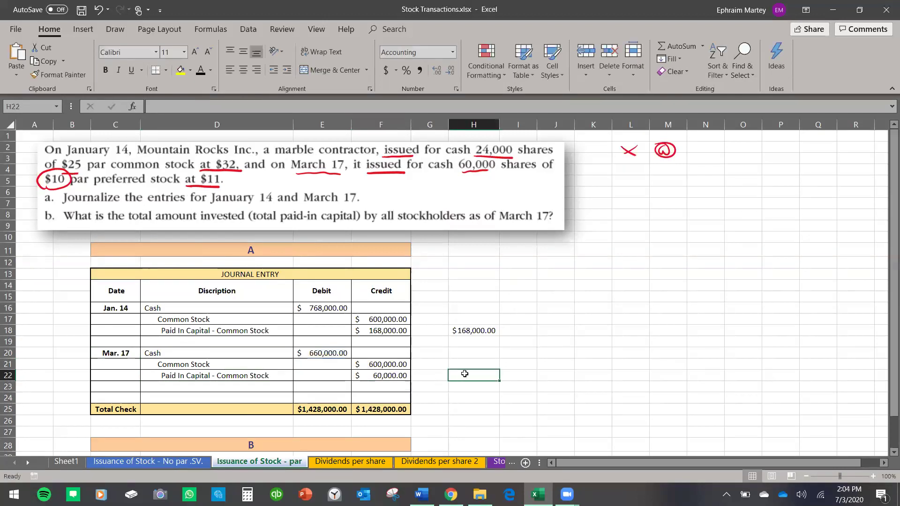
{"action": "type", "text": "="}
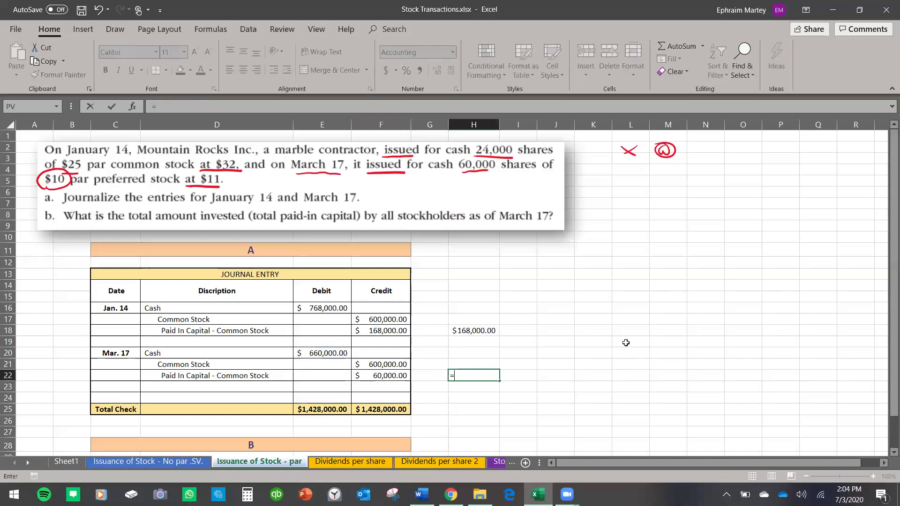
{"action": "type", "text": "60000*(11-10"}
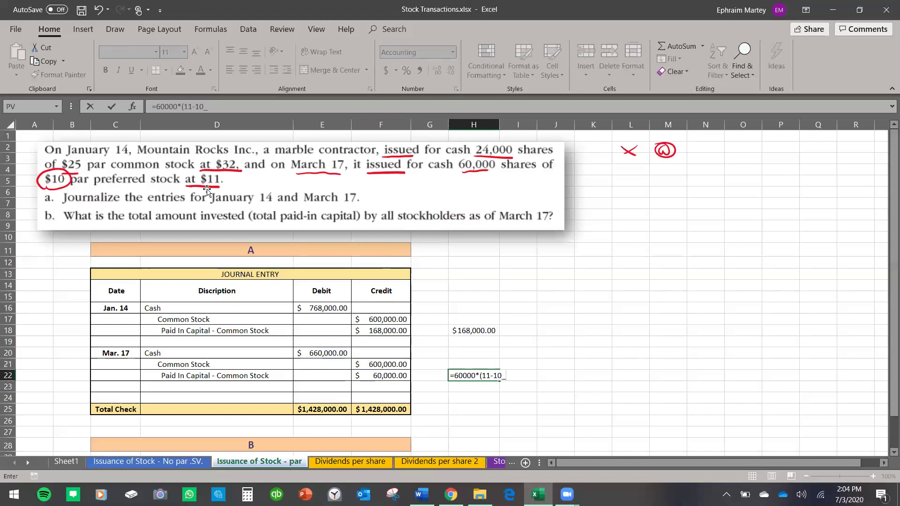
{"action": "key", "text": "Return"}
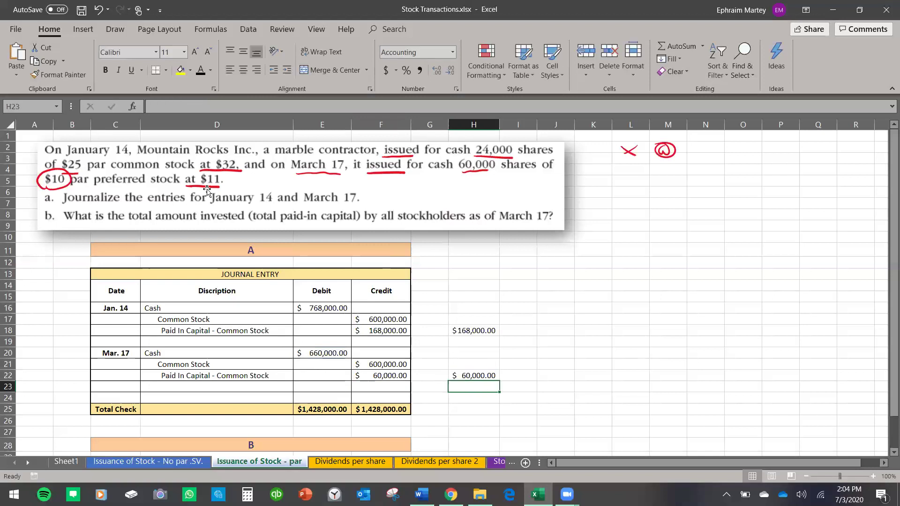
{"action": "left_click", "coordinate": [480, 377]}
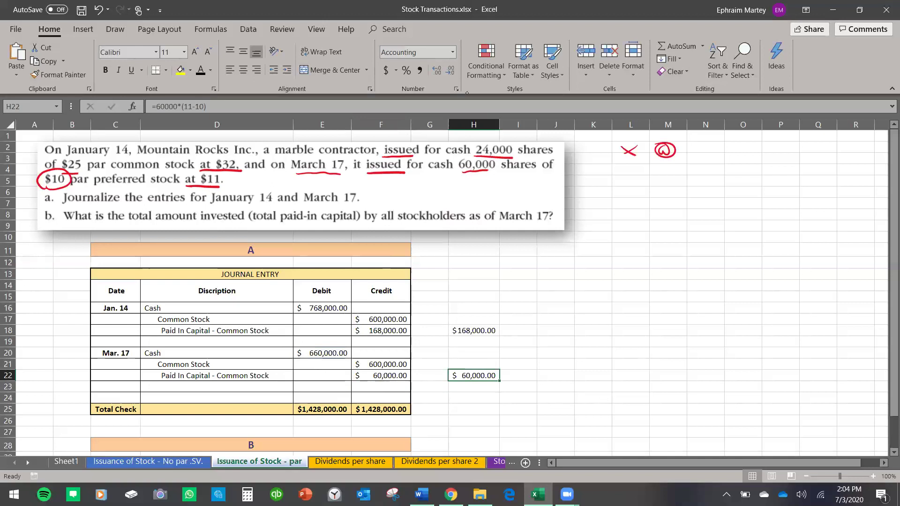
Step: Draw a large bracket beside the journal's check amounts and handwrite "@ Premium" and "above Par Value" next to it
{"action": "mouse_move", "coordinate": [451, 271]}
{"action": "left_mouse_down"}
{"action": "mouse_move", "coordinate": [515, 313]}
{"action": "mouse_move", "coordinate": [521, 394]}
{"action": "mouse_move", "coordinate": [501, 408]}
{"action": "left_mouse_up"}
{"action": "mouse_move", "coordinate": [566, 300]}
{"action": "left_mouse_down"}
{"action": "mouse_move", "coordinate": [559, 307]}
{"action": "mouse_move", "coordinate": [630, 281]}
{"action": "mouse_move", "coordinate": [616, 313]}
{"action": "left_mouse_up"}
{"action": "mouse_move", "coordinate": [642, 294]}
{"action": "left_mouse_down"}
{"action": "mouse_move", "coordinate": [651, 279]}
{"action": "mouse_move", "coordinate": [753, 261]}
{"action": "left_mouse_up"}
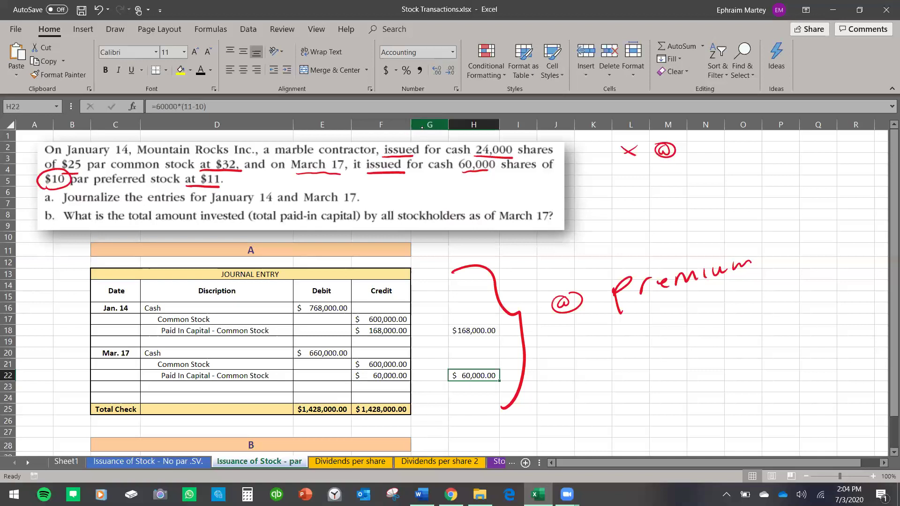
{"action": "mouse_move", "coordinate": [621, 363]}
{"action": "left_mouse_down"}
{"action": "mouse_move", "coordinate": [640, 348]}
{"action": "mouse_move", "coordinate": [694, 347]}
{"action": "left_mouse_up"}
{"action": "mouse_move", "coordinate": [739, 302]}
{"action": "left_mouse_down"}
{"action": "mouse_move", "coordinate": [733, 330]}
{"action": "mouse_move", "coordinate": [829, 284]}
{"action": "mouse_move", "coordinate": [847, 294]}
{"action": "left_mouse_up"}
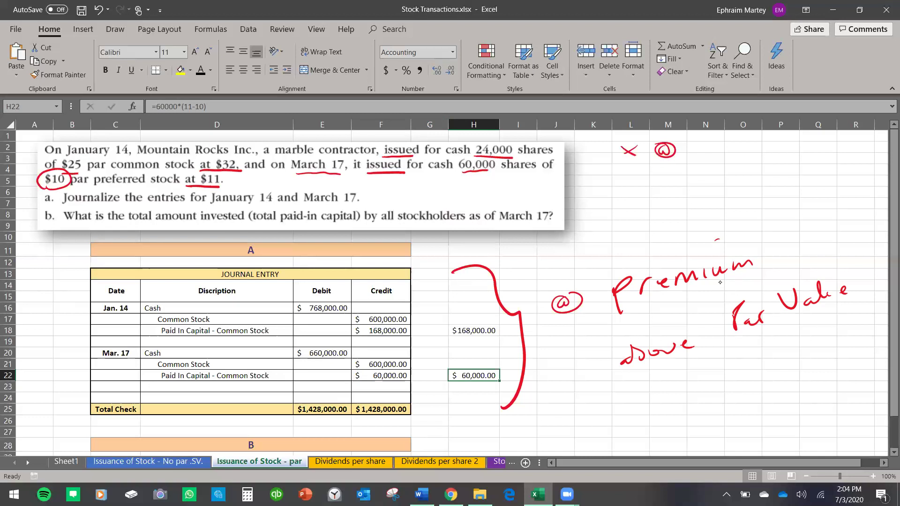
Step: Handwrite "Discount - below Value" beneath the premium note
{"action": "mouse_move", "coordinate": [622, 409]}
{"action": "left_mouse_down"}
{"action": "mouse_move", "coordinate": [624, 423]}
{"action": "mouse_move", "coordinate": [696, 398]}
{"action": "left_mouse_up"}
{"action": "mouse_move", "coordinate": [693, 375]}
{"action": "left_mouse_down"}
{"action": "mouse_move", "coordinate": [746, 381]}
{"action": "mouse_move", "coordinate": [811, 352]}
{"action": "left_mouse_up"}
{"action": "mouse_move", "coordinate": [828, 329]}
{"action": "left_mouse_down"}
{"action": "mouse_move", "coordinate": [835, 342]}
{"action": "mouse_move", "coordinate": [863, 334]}
{"action": "mouse_move", "coordinate": [854, 323]}
{"action": "left_mouse_up"}
{"action": "left_click_drag", "start_coordinate": [862, 332], "coordinate": [879, 328]}
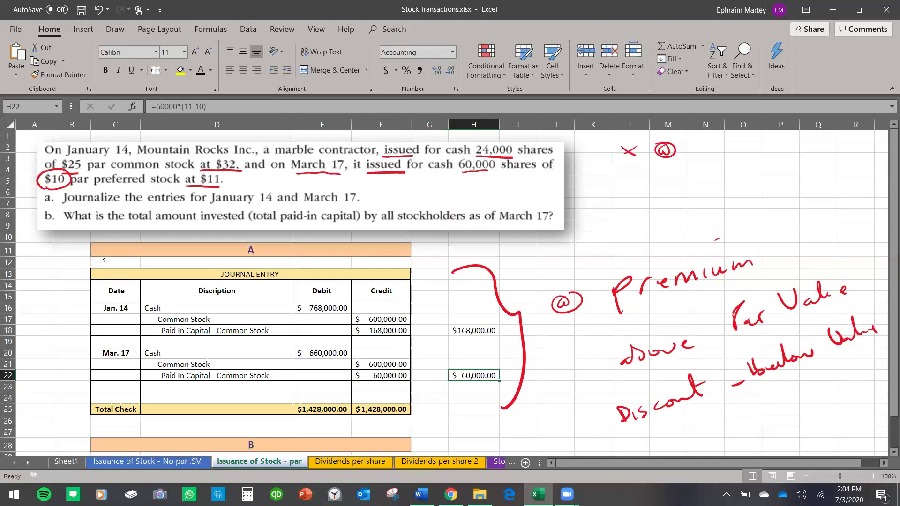
Step: Mark part a, circle part b and underline "March 17" in its question, and consult the Stockholders' Equity diagram on Sheet1
{"action": "mouse_move", "coordinate": [27, 198]}
{"action": "left_mouse_down"}
{"action": "mouse_move", "coordinate": [36, 194]}
{"action": "mouse_move", "coordinate": [50, 211]}
{"action": "left_mouse_up"}
{"action": "left_click_drag", "start_coordinate": [518, 222], "coordinate": [544, 220]}
{"action": "scroll", "coordinate": [113, 303], "scroll_direction": "down", "scroll_amount": 1}
{"action": "left_click", "coordinate": [66, 461]}
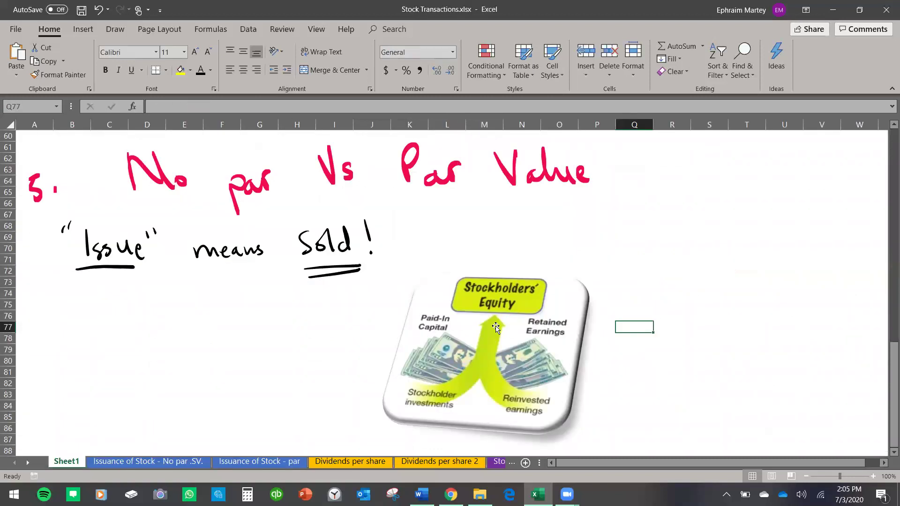
{"action": "left_click", "coordinate": [259, 461]}
Step: Calculate Total Amount Invested in E31 of the Issuance of Stock - par sheet with =F18+F22, and check its cell references against the journal
{"action": "scroll", "coordinate": [281, 372], "scroll_direction": "down", "scroll_amount": 1}
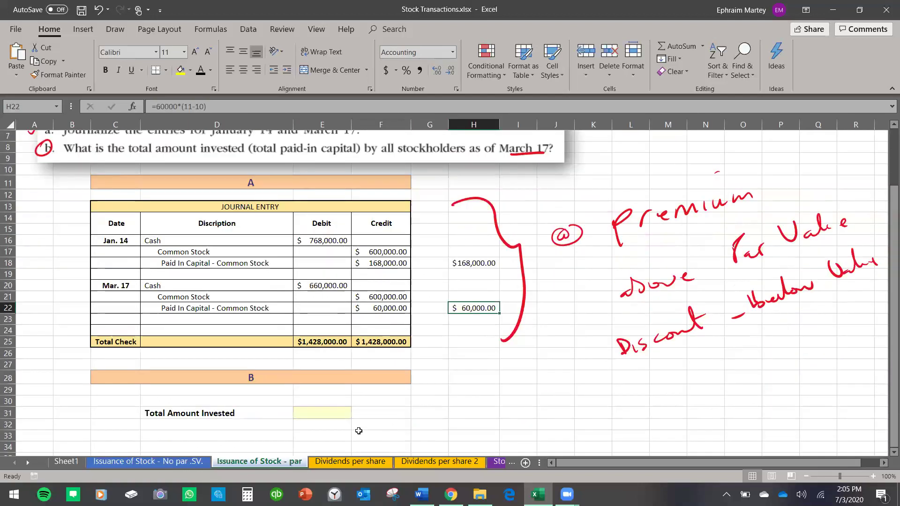
{"action": "left_click", "coordinate": [319, 414]}
{"action": "type", "text": "="}
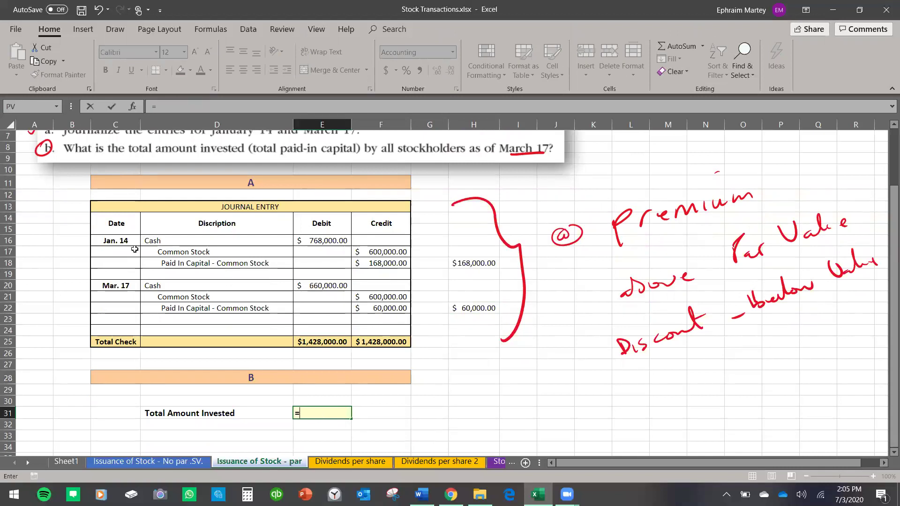
{"action": "left_click", "coordinate": [376, 264]}
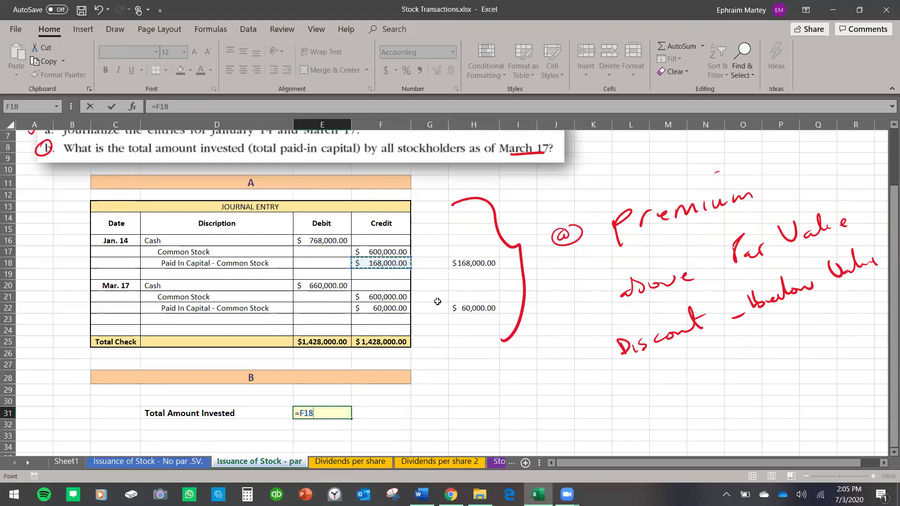
{"action": "type", "text": "+"}
{"action": "left_click", "coordinate": [380, 308]}
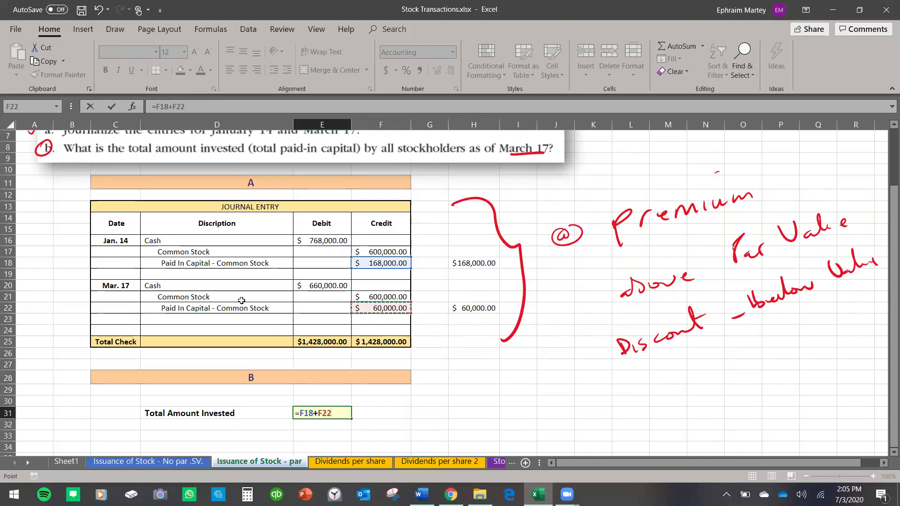
{"action": "key", "text": "Return"}
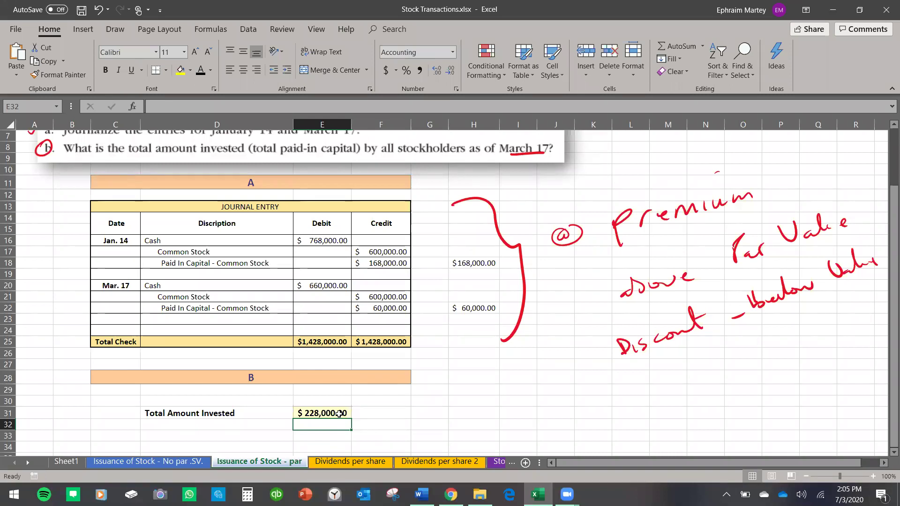
{"action": "double_click", "coordinate": [338, 413]}
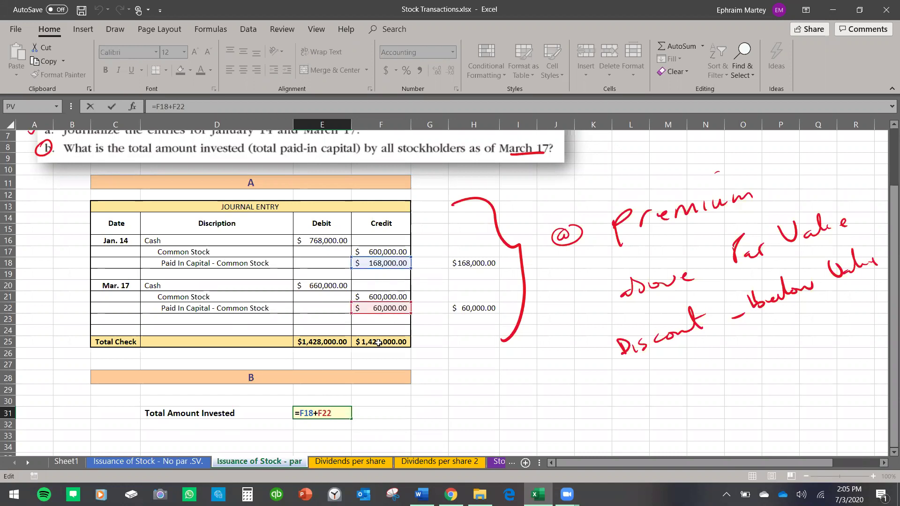
{"action": "key", "text": "ctrl+Return"}
{"action": "scroll", "coordinate": [376, 313], "scroll_direction": "up", "scroll_amount": 2}
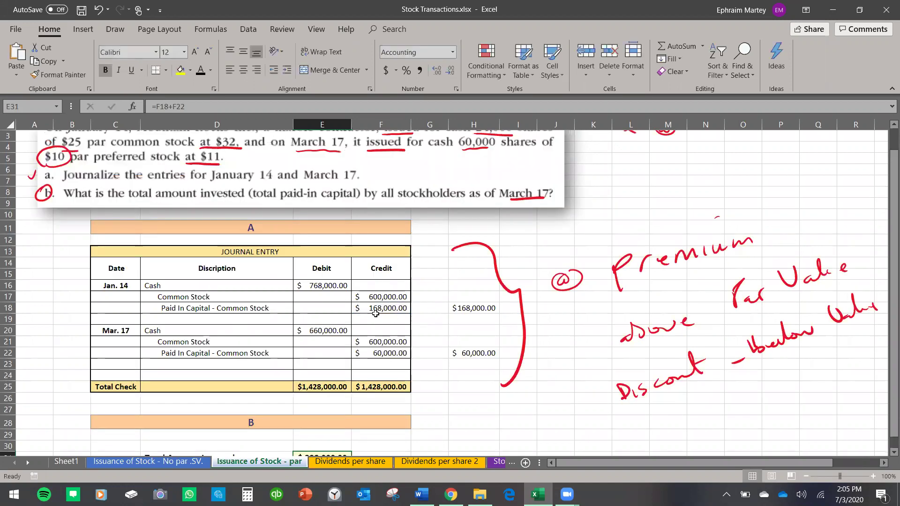
{"action": "scroll", "coordinate": [375, 313], "scroll_direction": "down", "scroll_amount": 1}
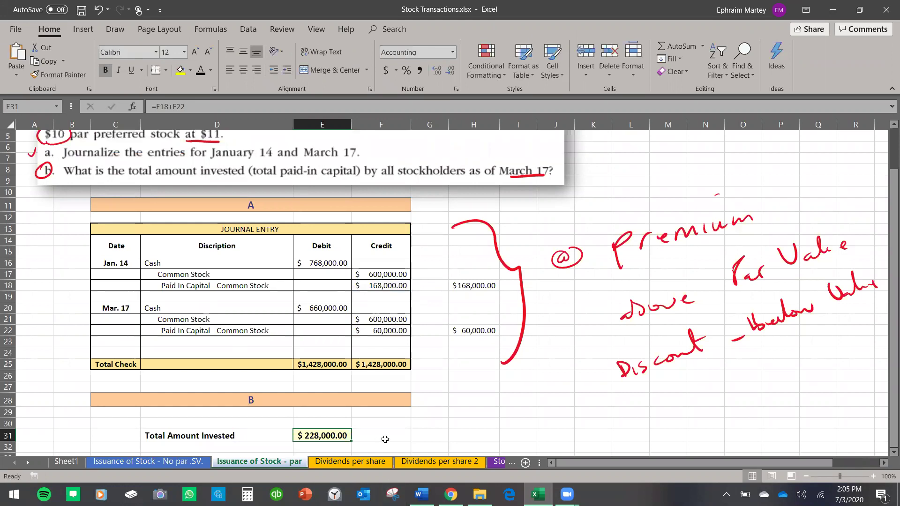
{"action": "scroll", "coordinate": [413, 384], "scroll_direction": "up", "scroll_amount": 1}
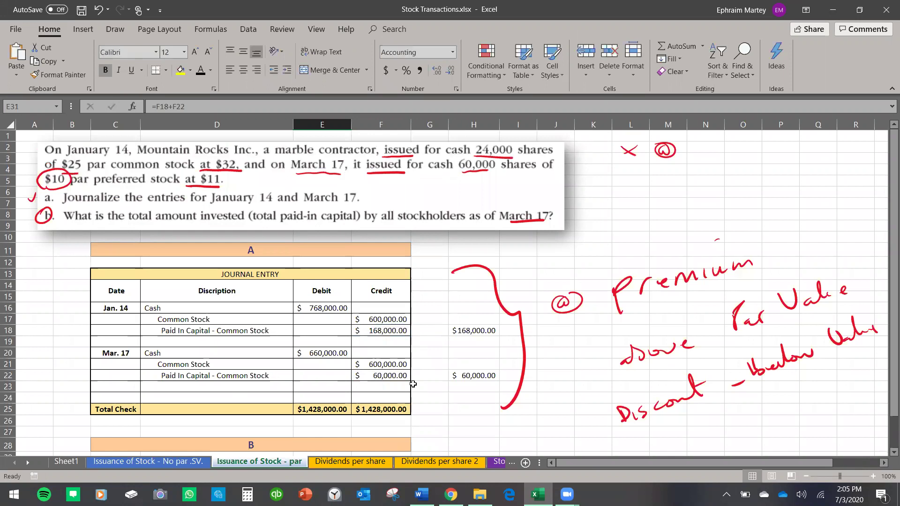